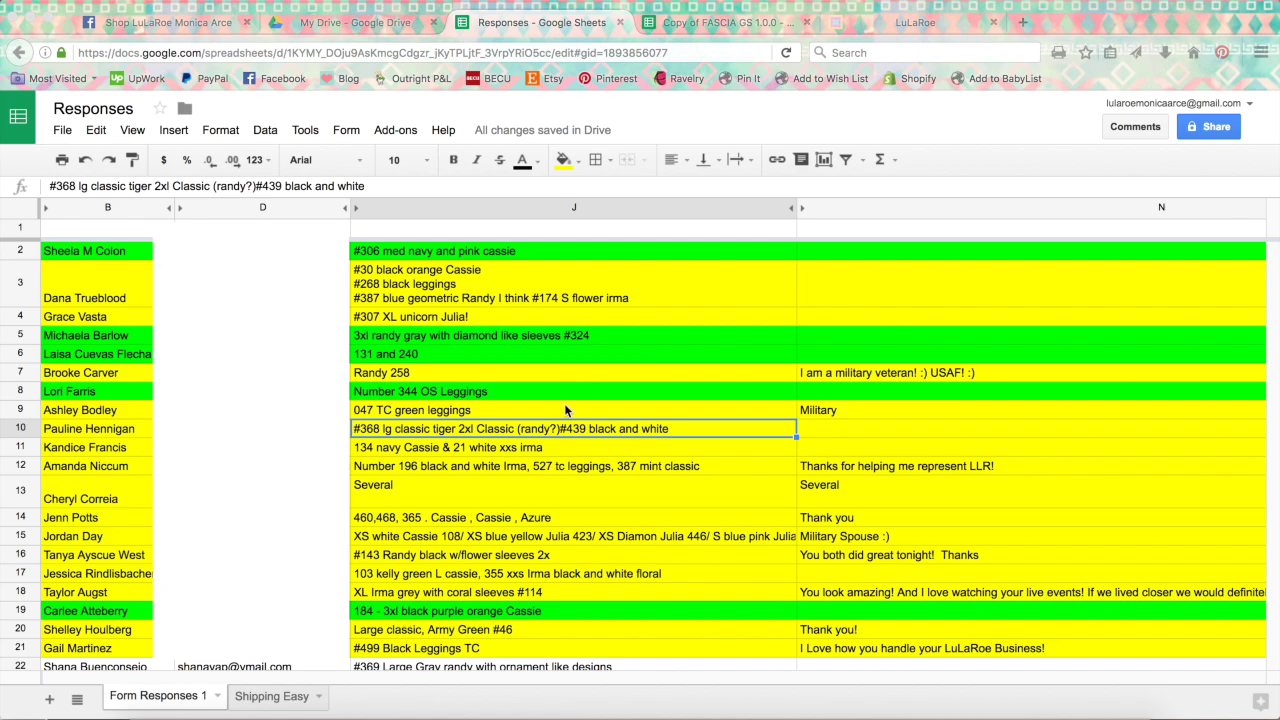
# Step: Look over the highlighted orders in the Responses sheet and check its file in Google Drive
pyautogui.scroll(-2, 565, 410)
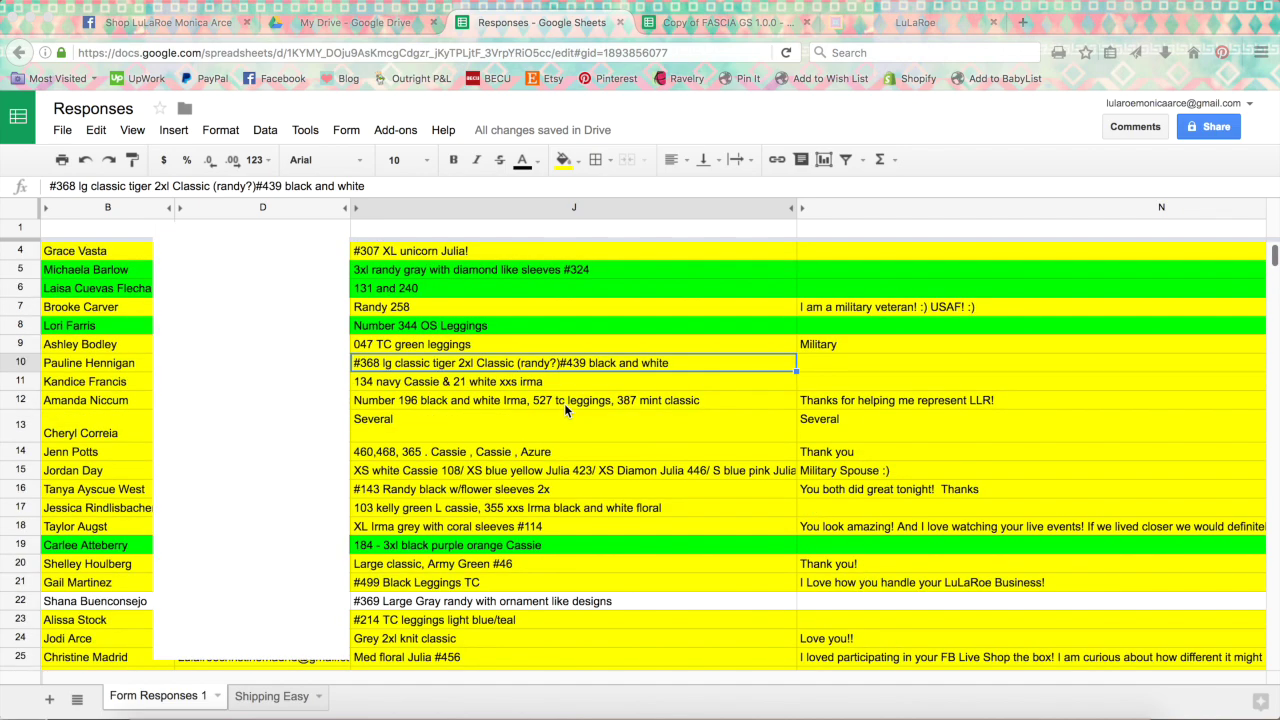
pyautogui.scroll(2, 565, 410)
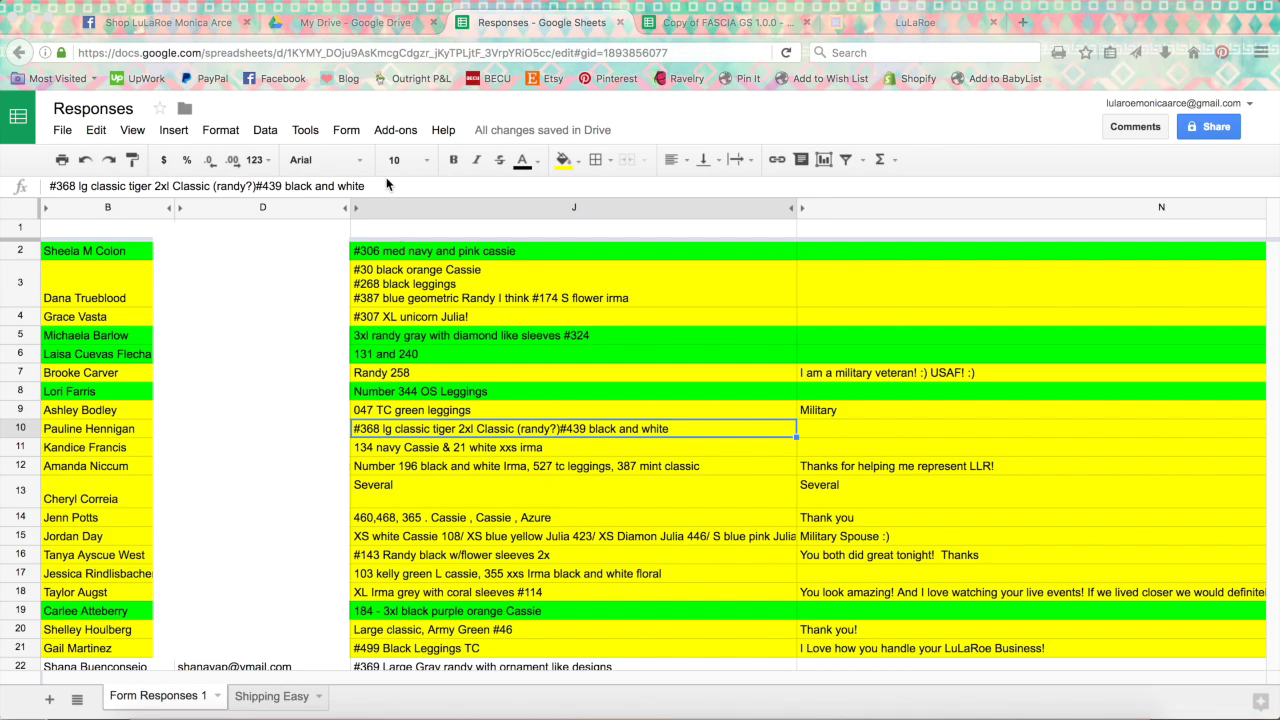
pyautogui.click(384, 22)
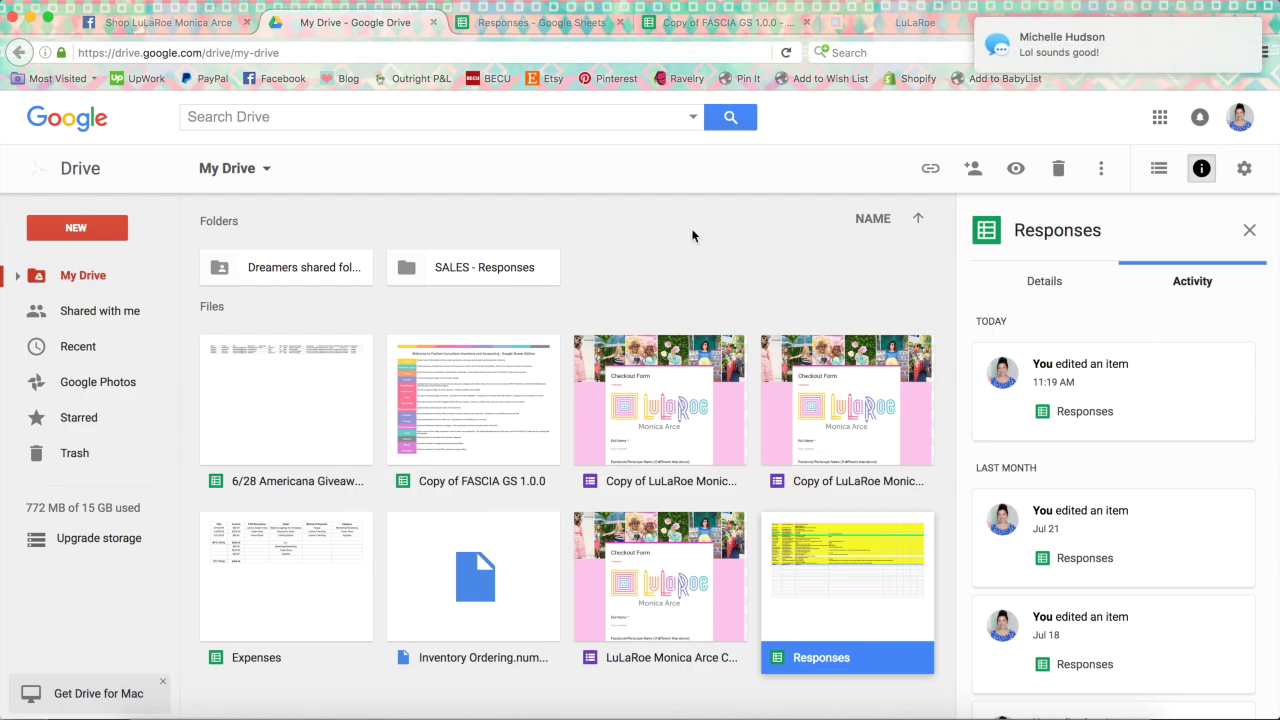
pyautogui.click(527, 24)
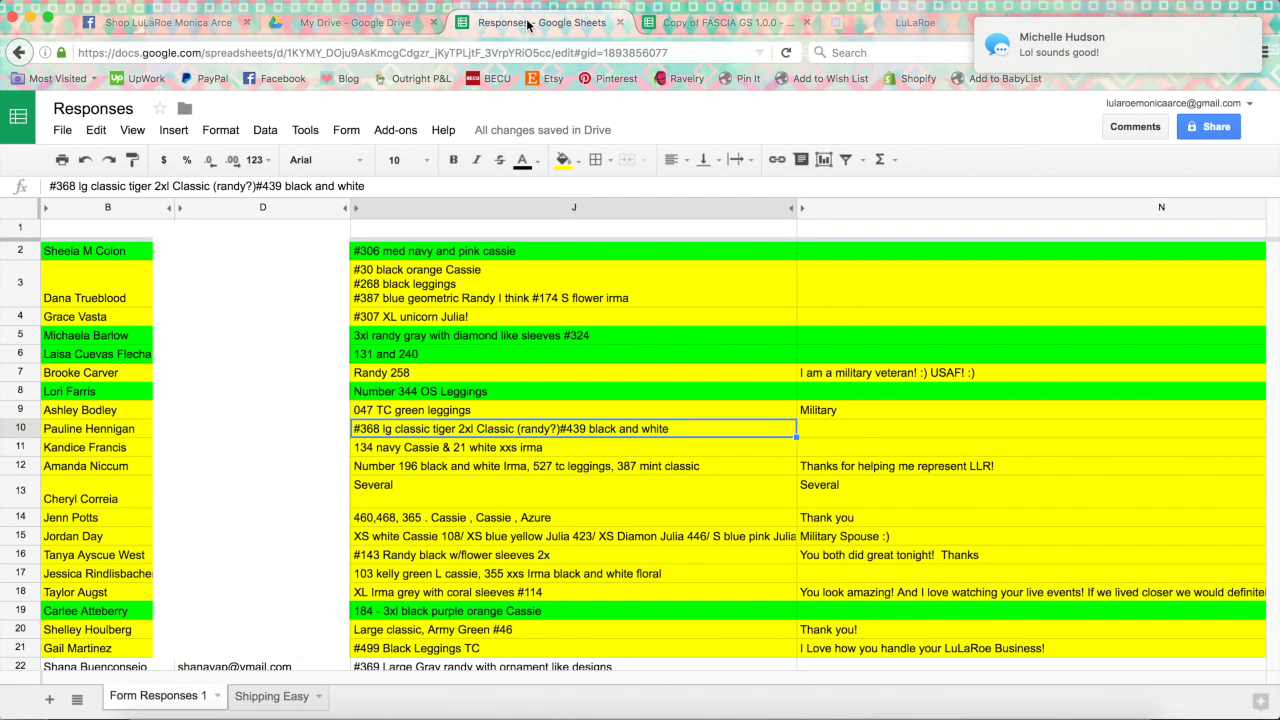
# Step: Review all colour-coded customer orders in the Responses sheet, from row 2 through the last entry in row 28
pyautogui.click(429, 464)
pyautogui.scroll(-4, 426, 470)
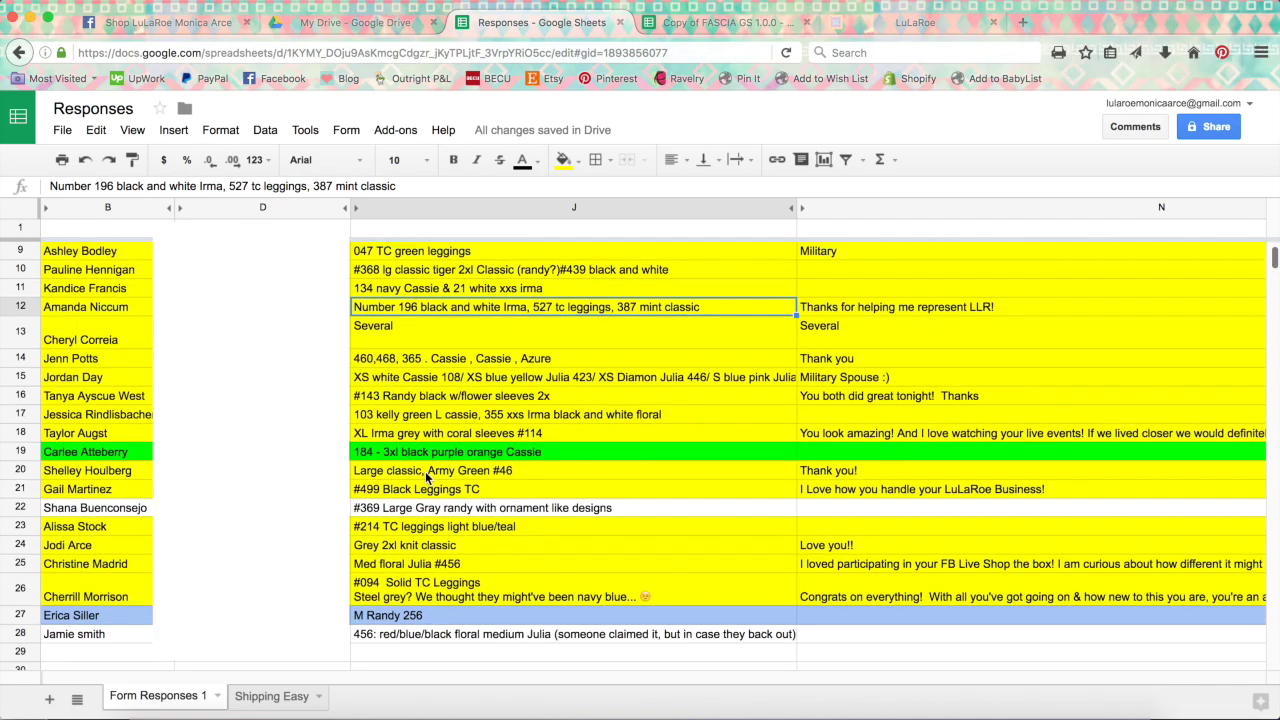
pyautogui.scroll(4, 426, 478)
pyautogui.scroll(-6, 426, 478)
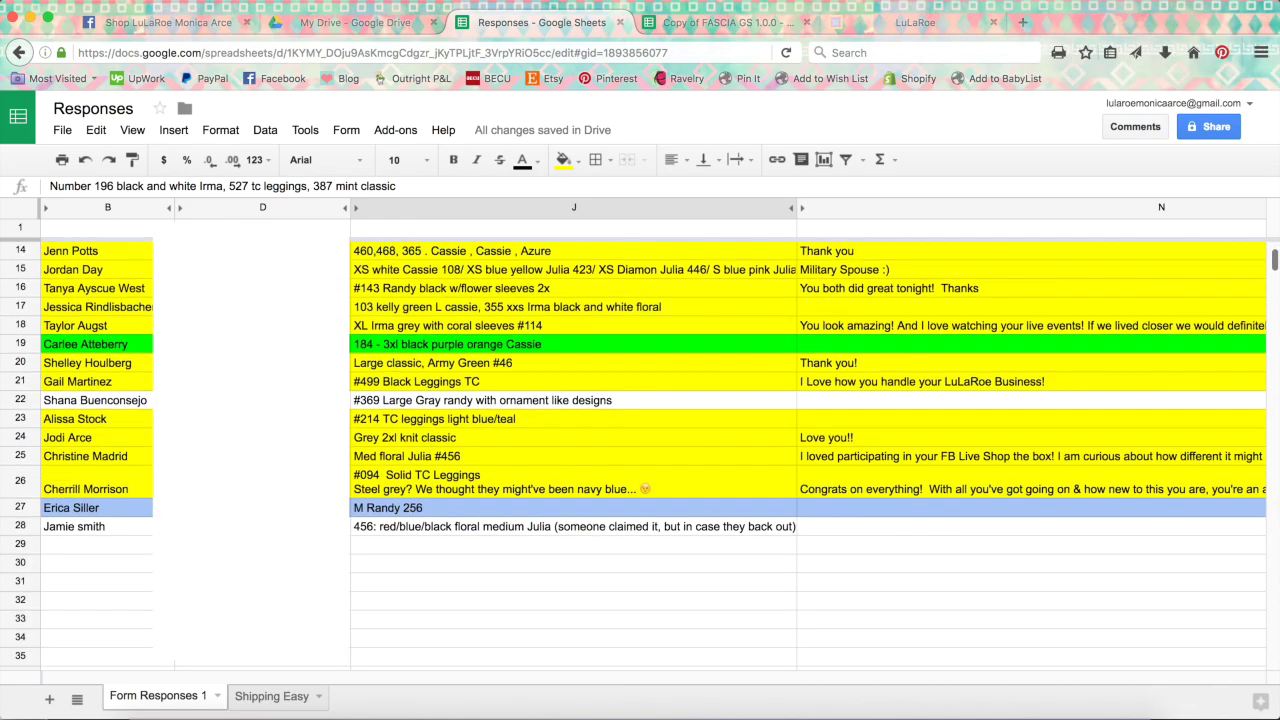
pyautogui.click(111, 530)
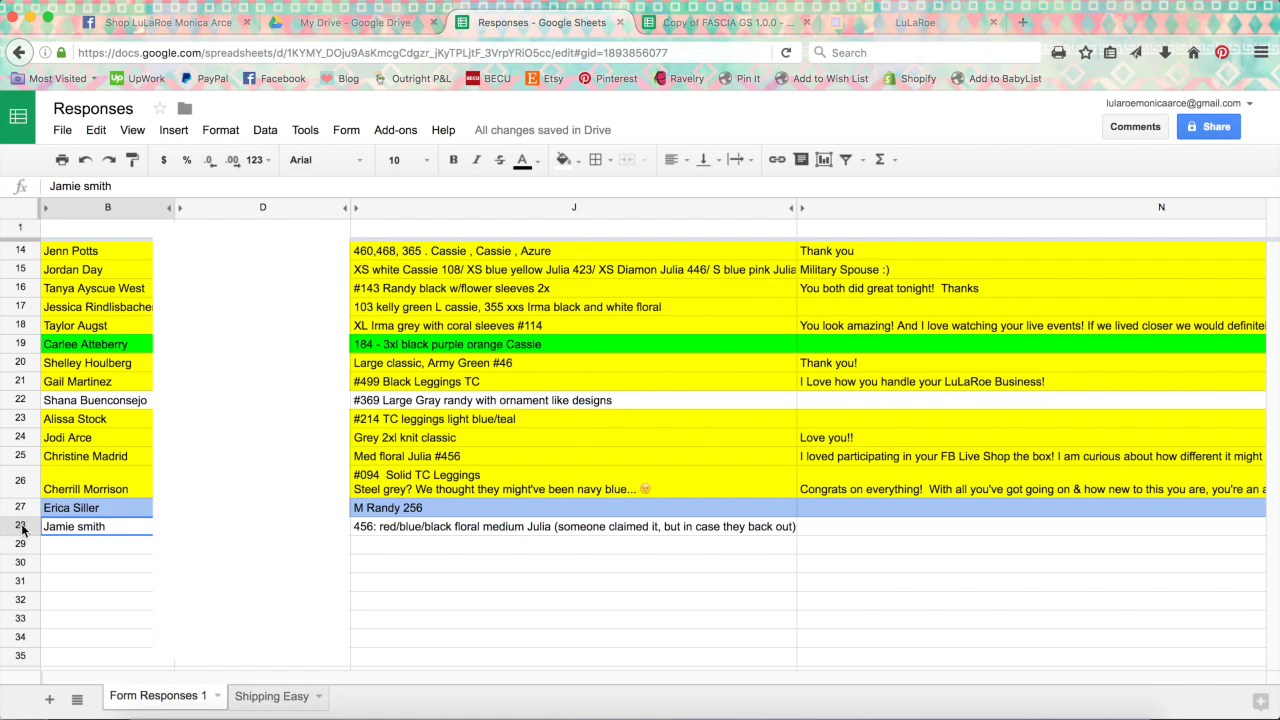
pyautogui.scroll(6, 118, 408)
pyautogui.scroll(-2, 116, 409)
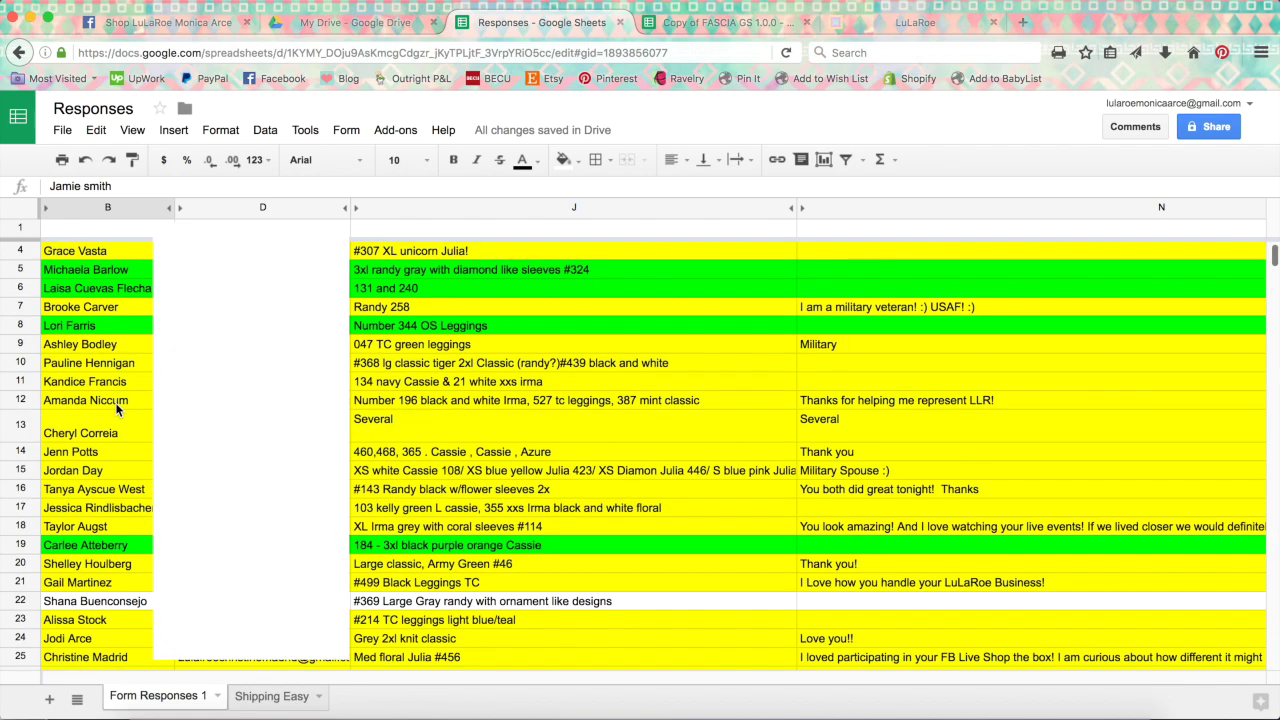
pyautogui.scroll(-4, 116, 409)
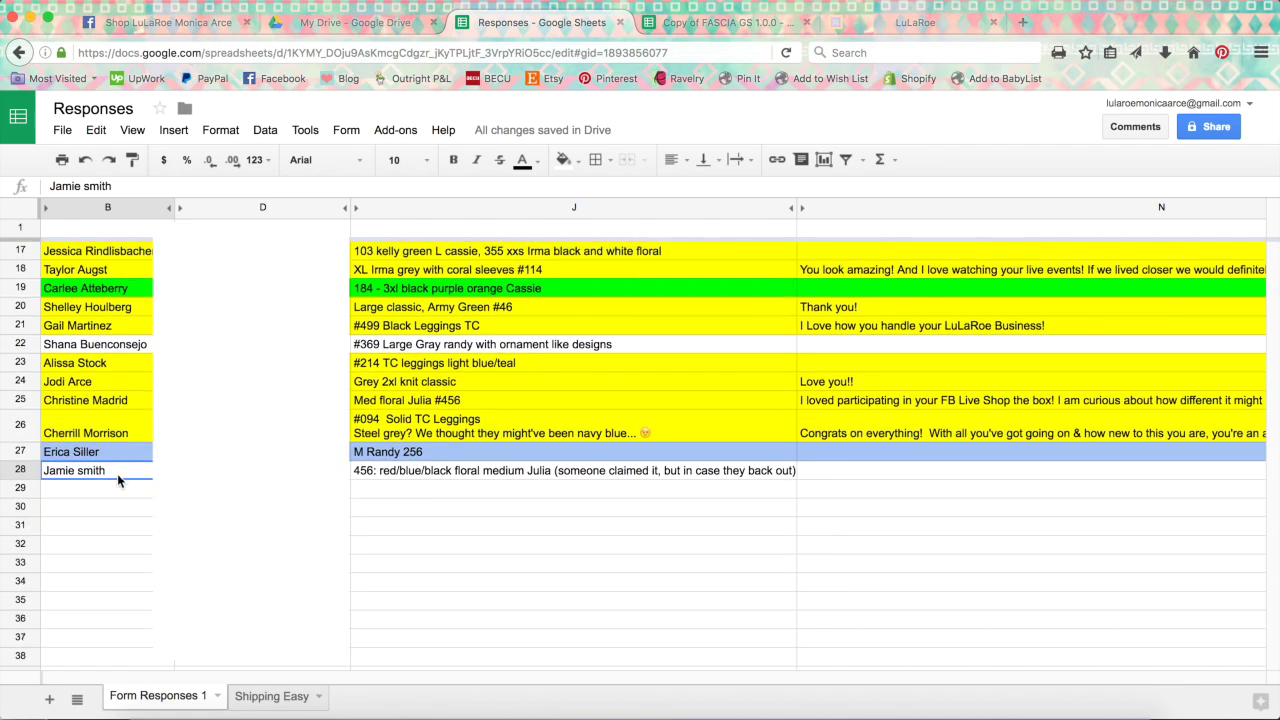
pyautogui.scroll(3, 117, 477)
pyautogui.scroll(4, 118, 481)
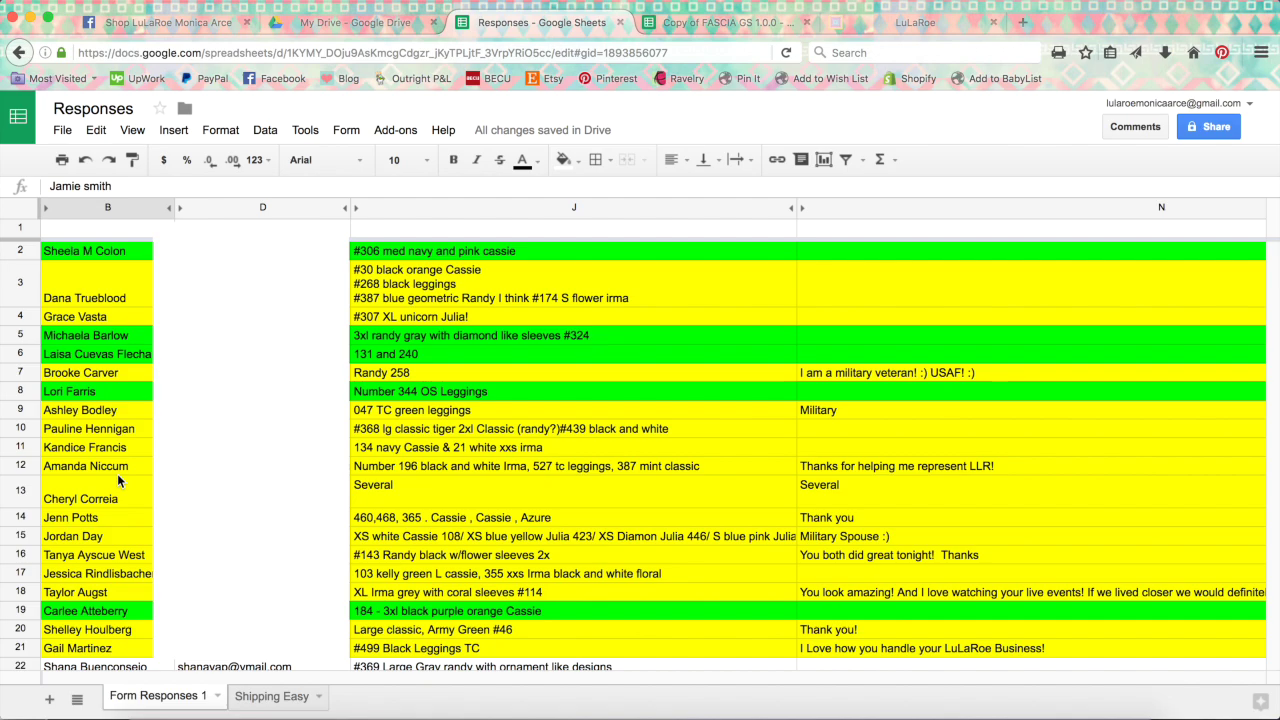
pyautogui.scroll(-3, 118, 481)
pyautogui.scroll(3, 118, 481)
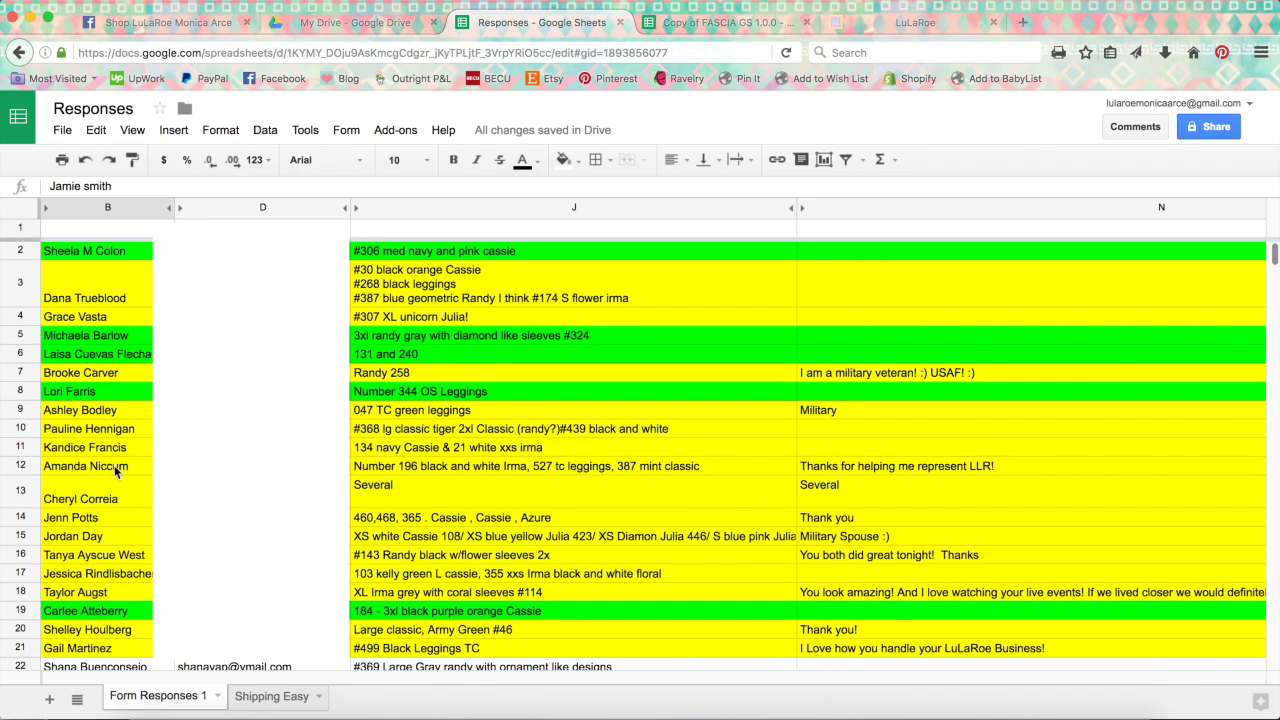
# Step: Check the customer entry and the requested item in row 2 of the Responses sheet
pyautogui.click(86, 256)
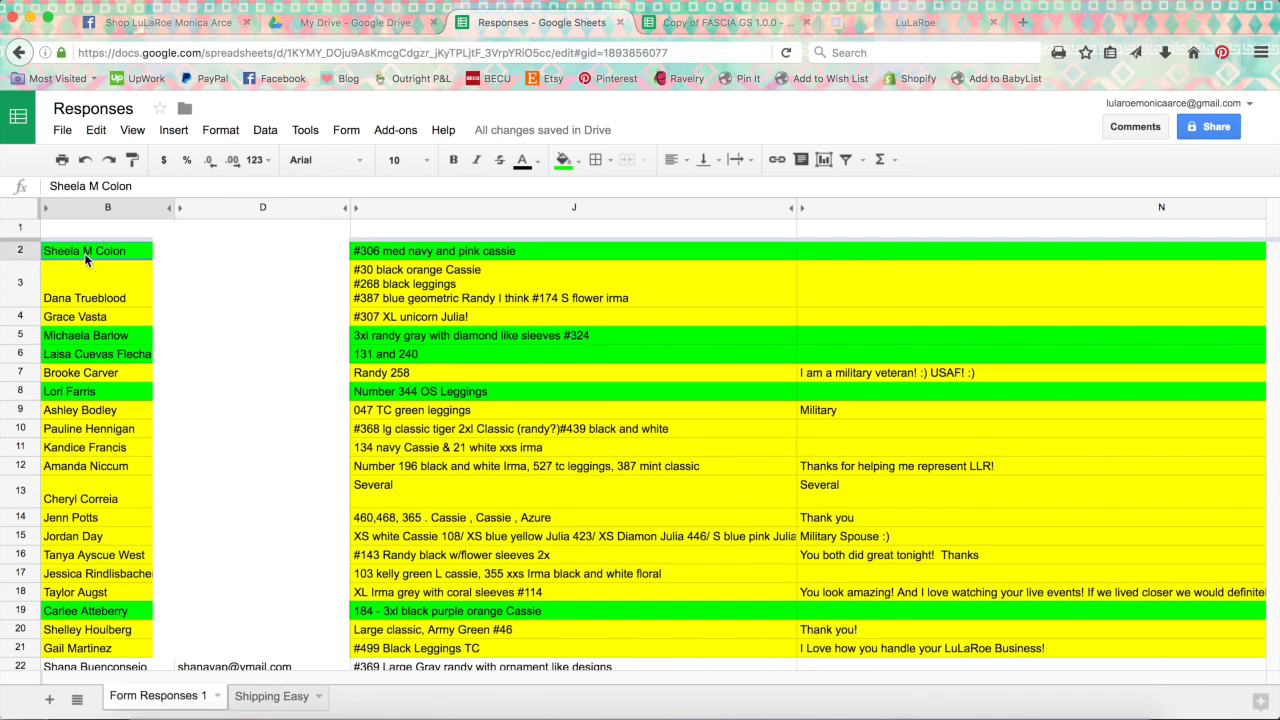
pyautogui.click(20, 252)
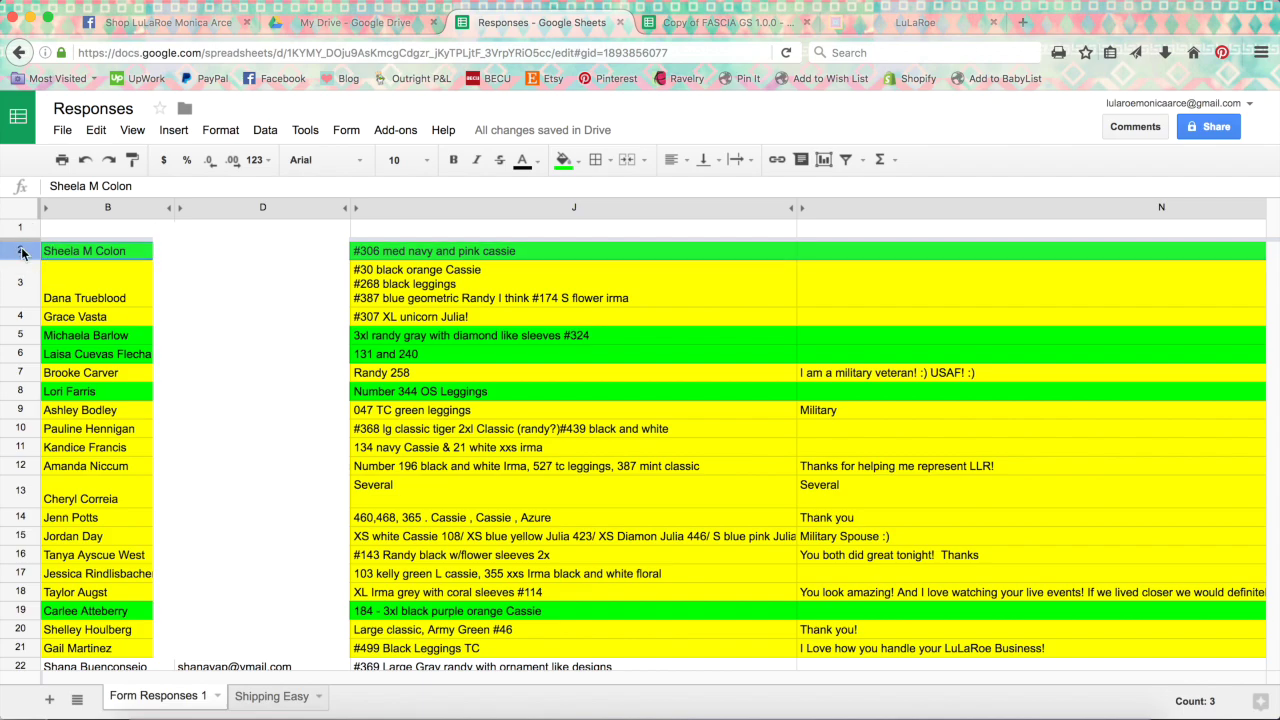
pyautogui.click(400, 260)
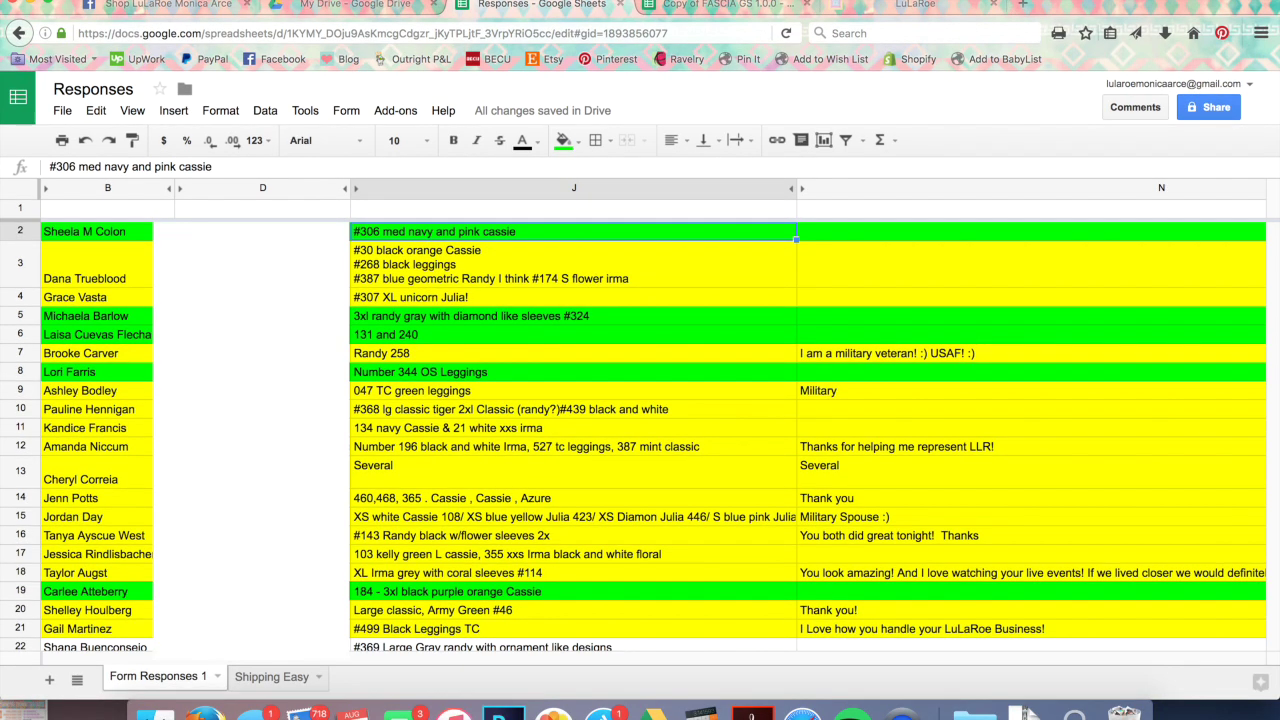
# Step: Switch to the LuLaRoe site and open the sales inventory at the Cassie sizes
pyautogui.click(900, 22)
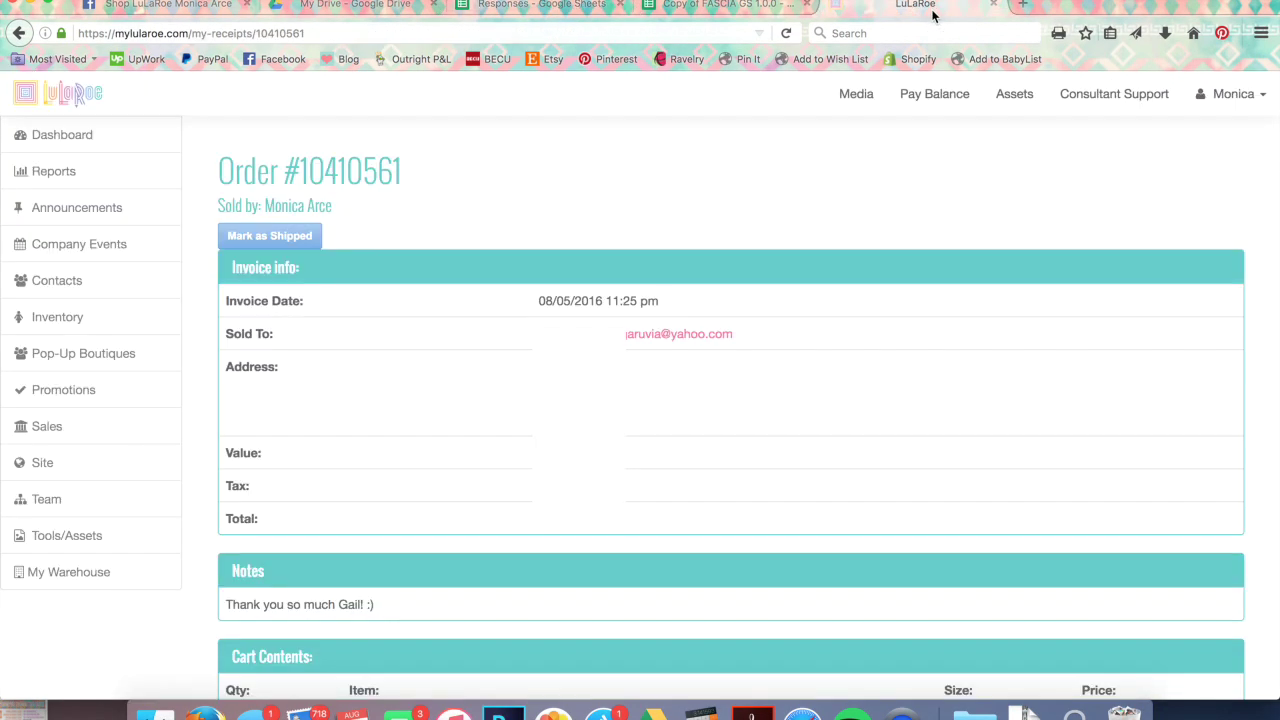
pyautogui.moveTo(100, 423)
pyautogui.click(208, 428)
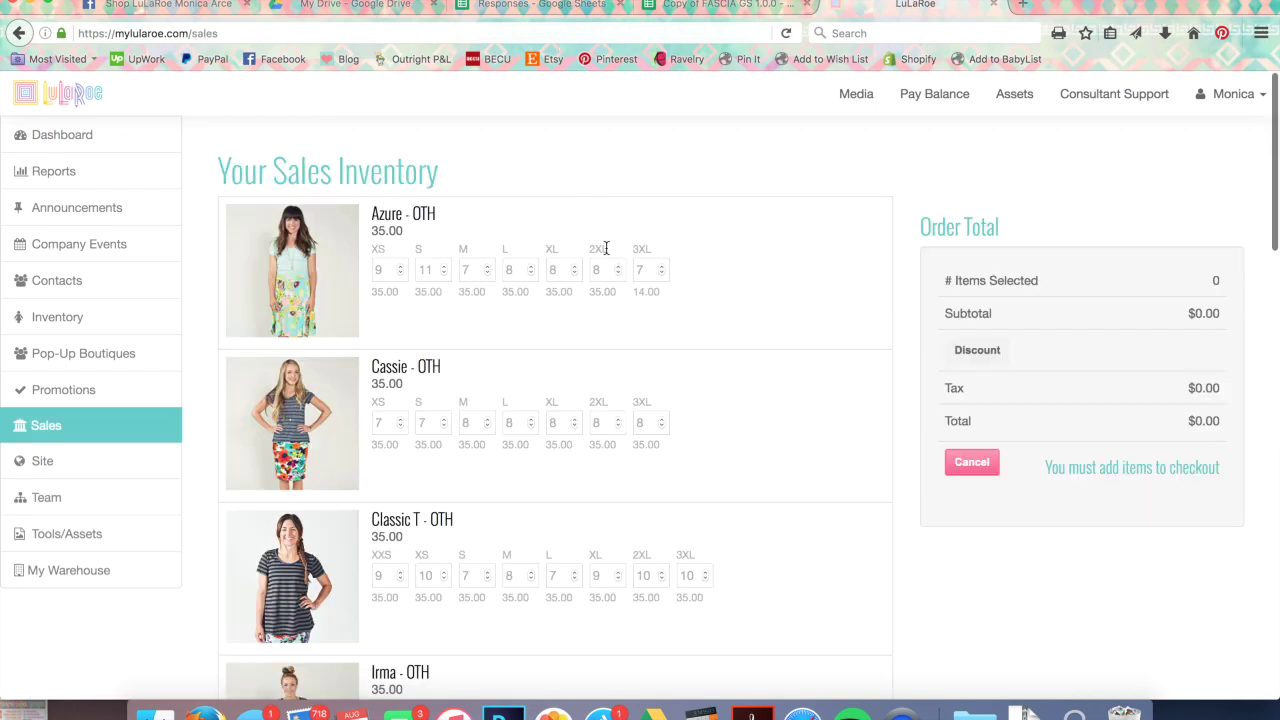
pyautogui.scroll(-3, 716, 278)
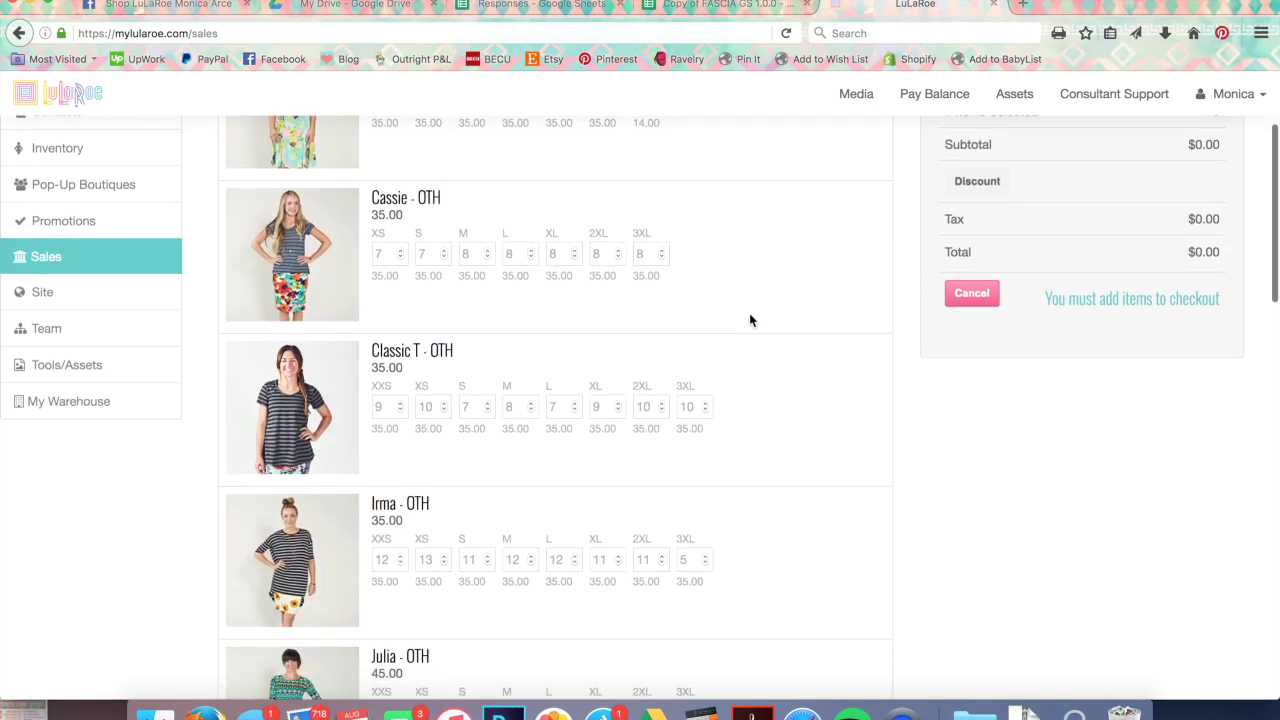
# Step: Recheck the row 2 request, try adding one medium Cassie to the LuLaRoe order, and clear it again
pyautogui.click(560, 5)
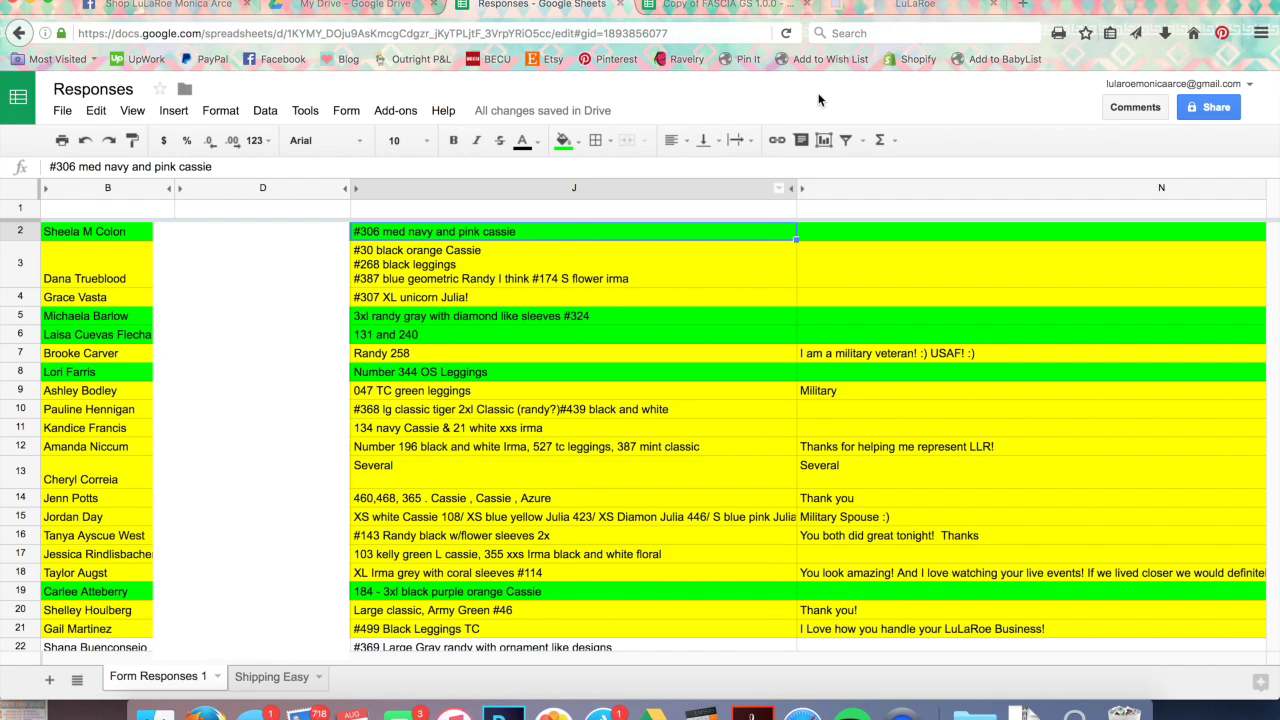
pyautogui.click(884, 6)
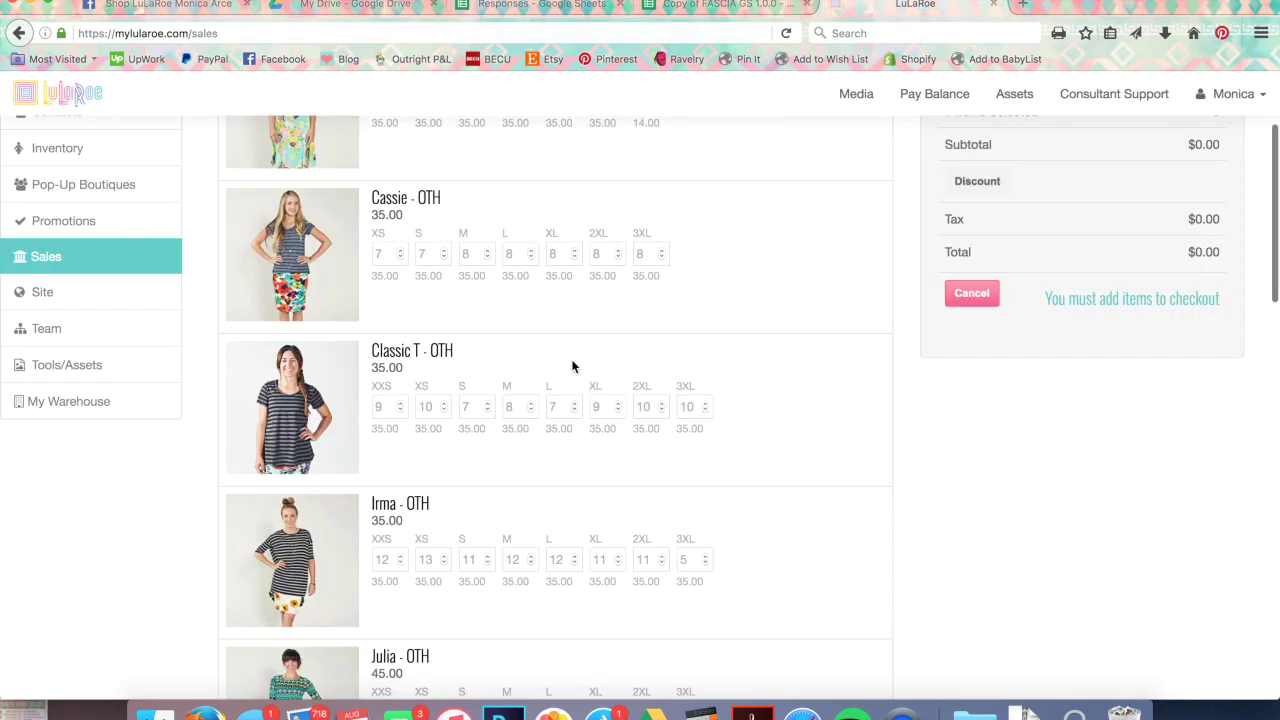
pyautogui.scroll(-1, 571, 366)
pyautogui.click(489, 239)
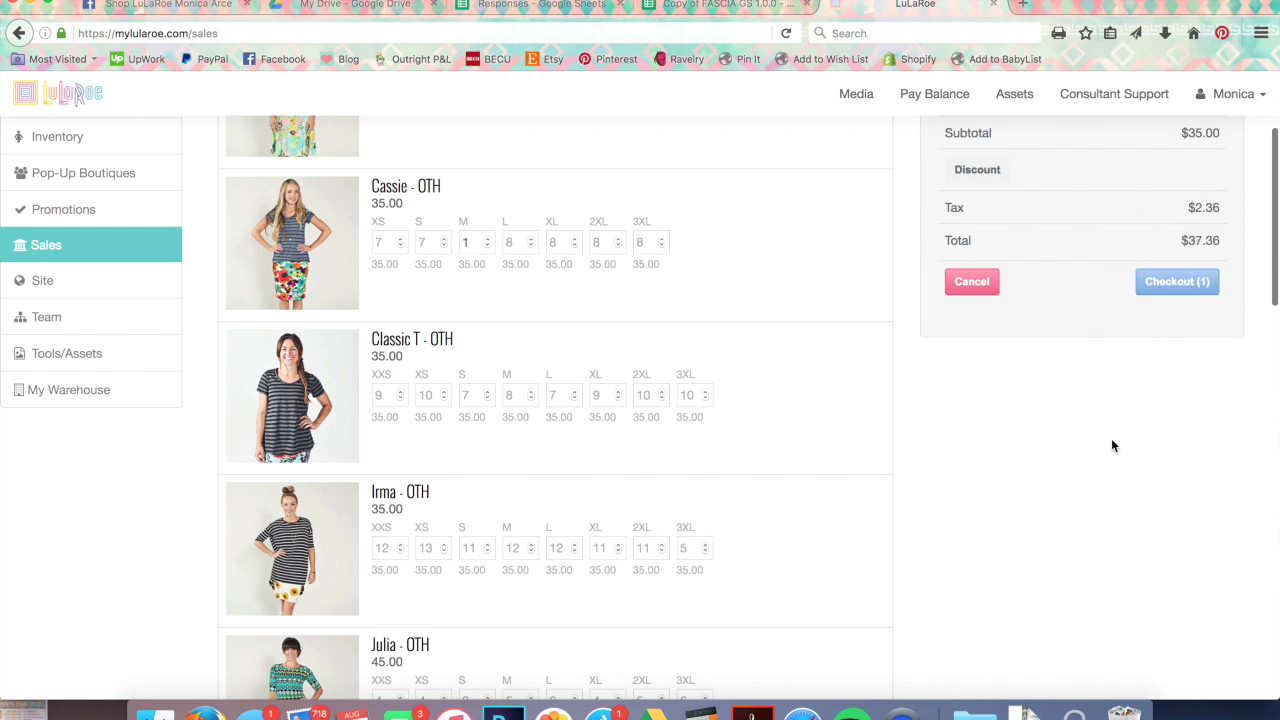
pyautogui.scroll(3, 630, 476)
pyautogui.click(488, 425)
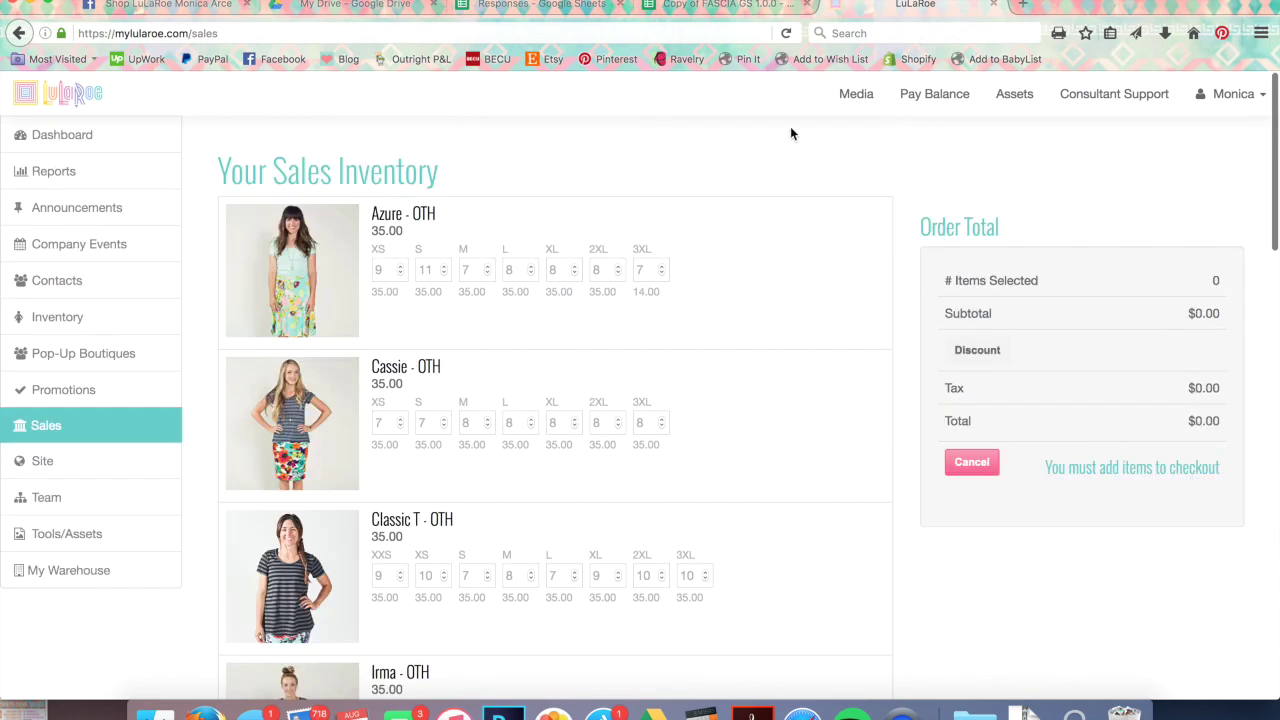
# Step: Fill row 2 of the Responses sheet with yellow, and refill the same row with green
pyautogui.click(548, 8)
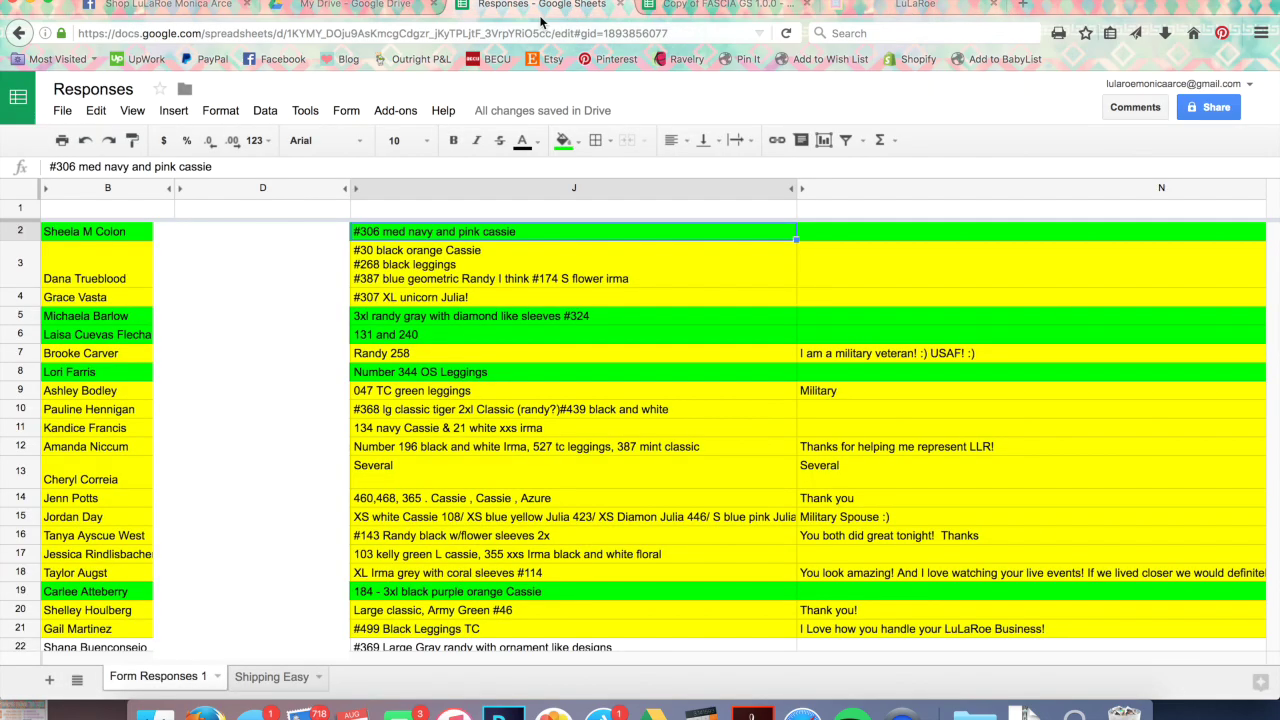
pyautogui.click(20, 231)
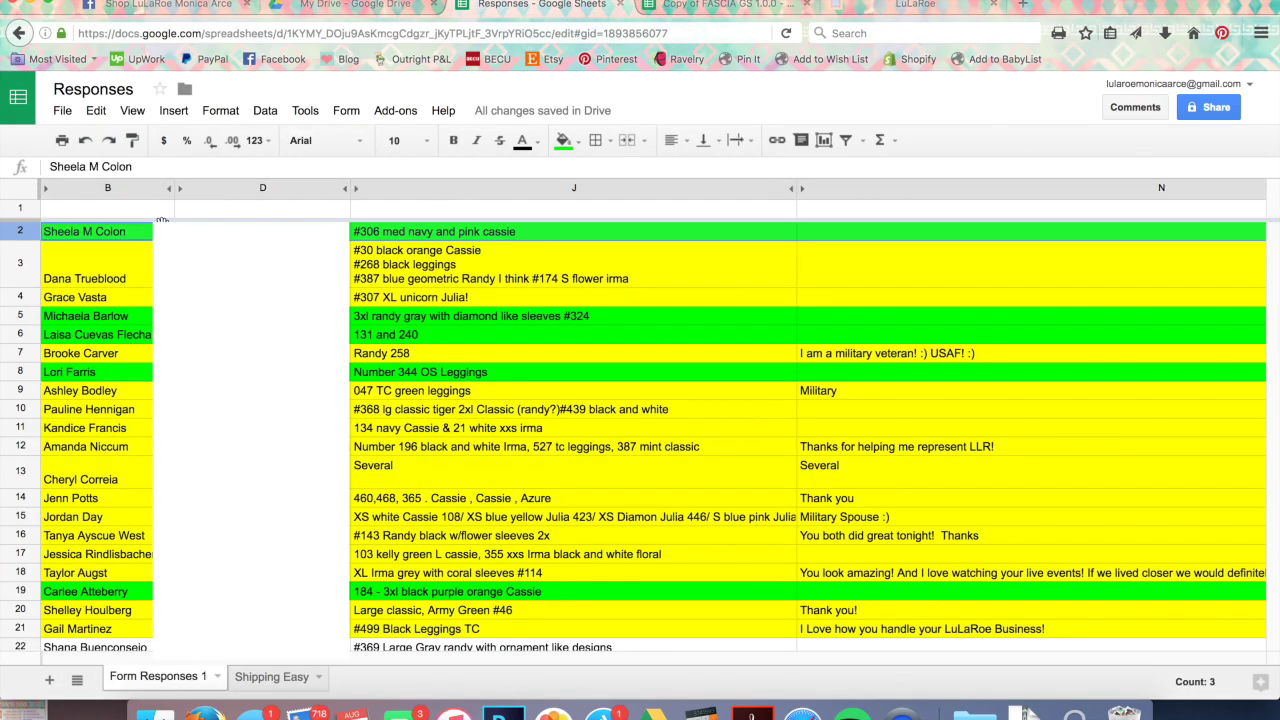
pyautogui.click(564, 140)
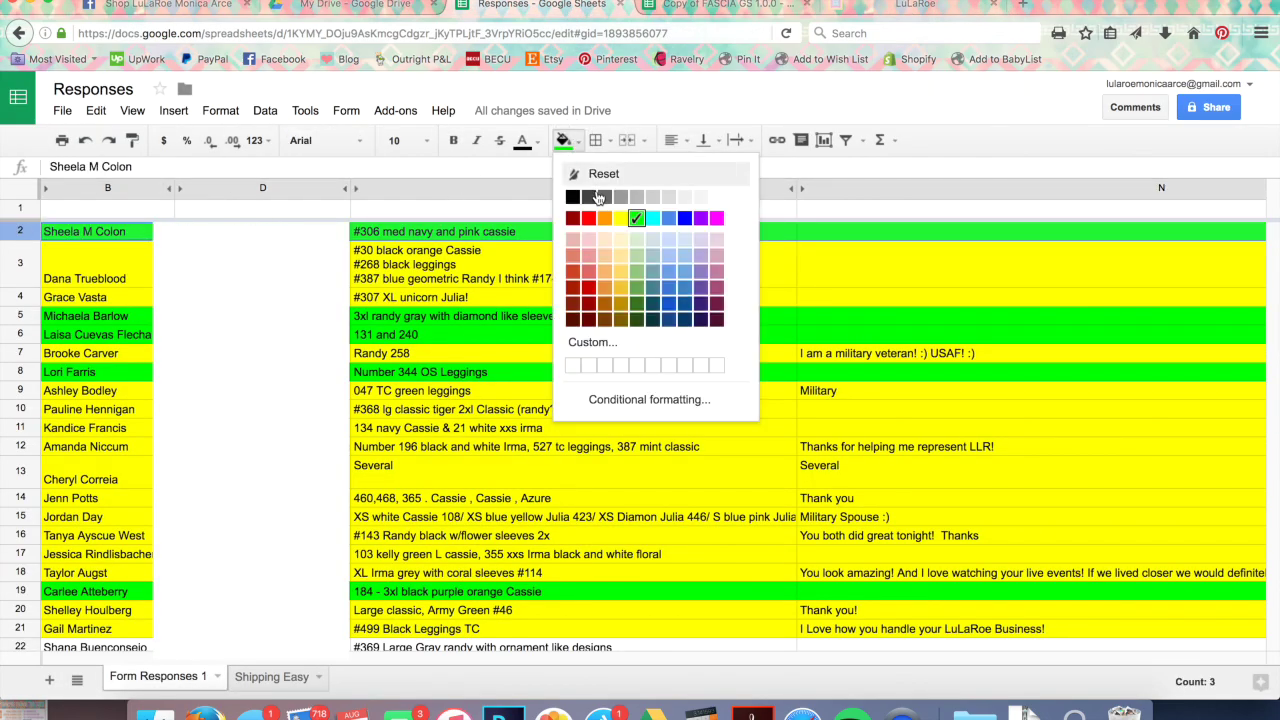
pyautogui.click(620, 218)
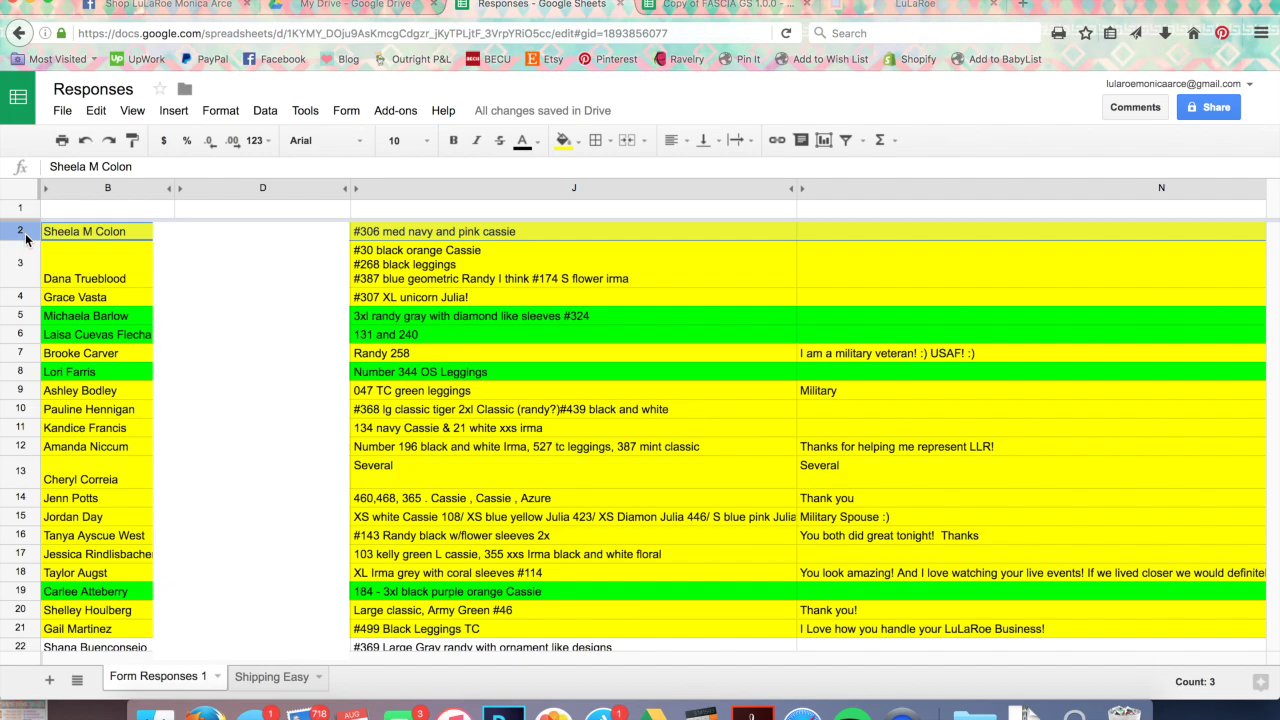
pyautogui.click(564, 139)
pyautogui.click(637, 219)
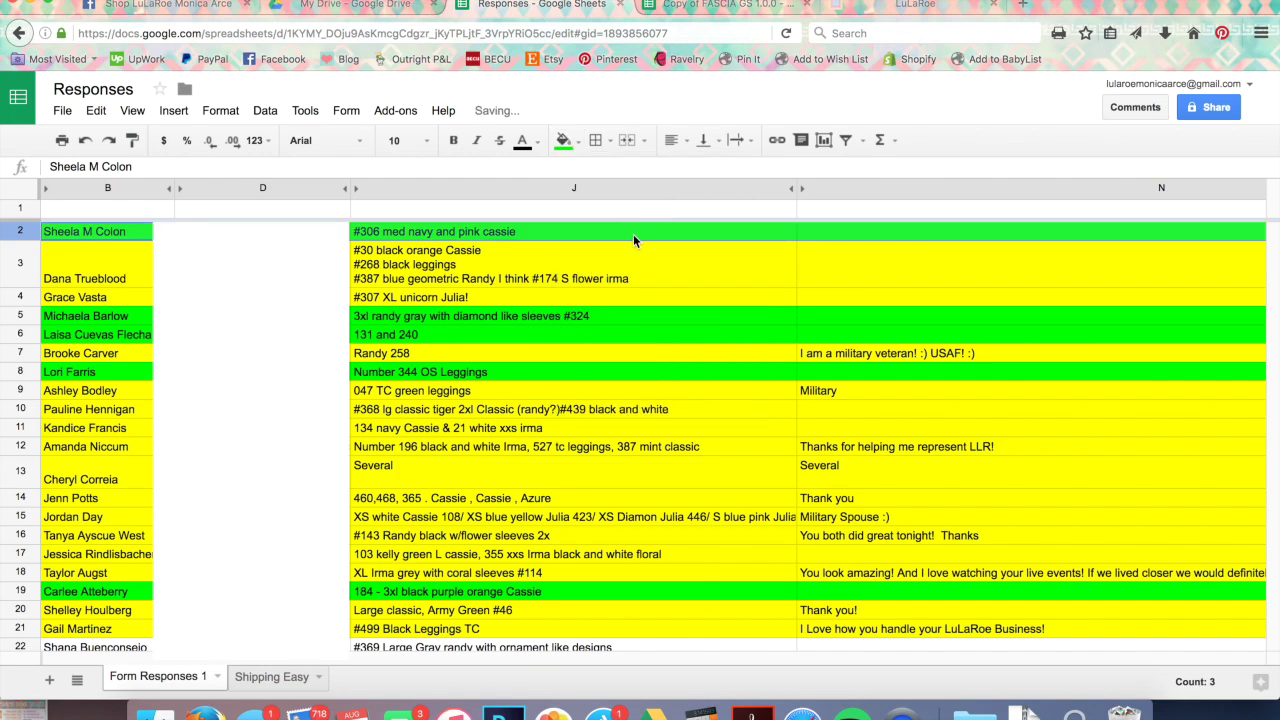
# Step: Switch to the Copy of FASCIA GS 1.0.0 spreadsheet and examine the sales entries in PopUp Mgr
pyautogui.click(726, 6)
pyautogui.click(507, 470)
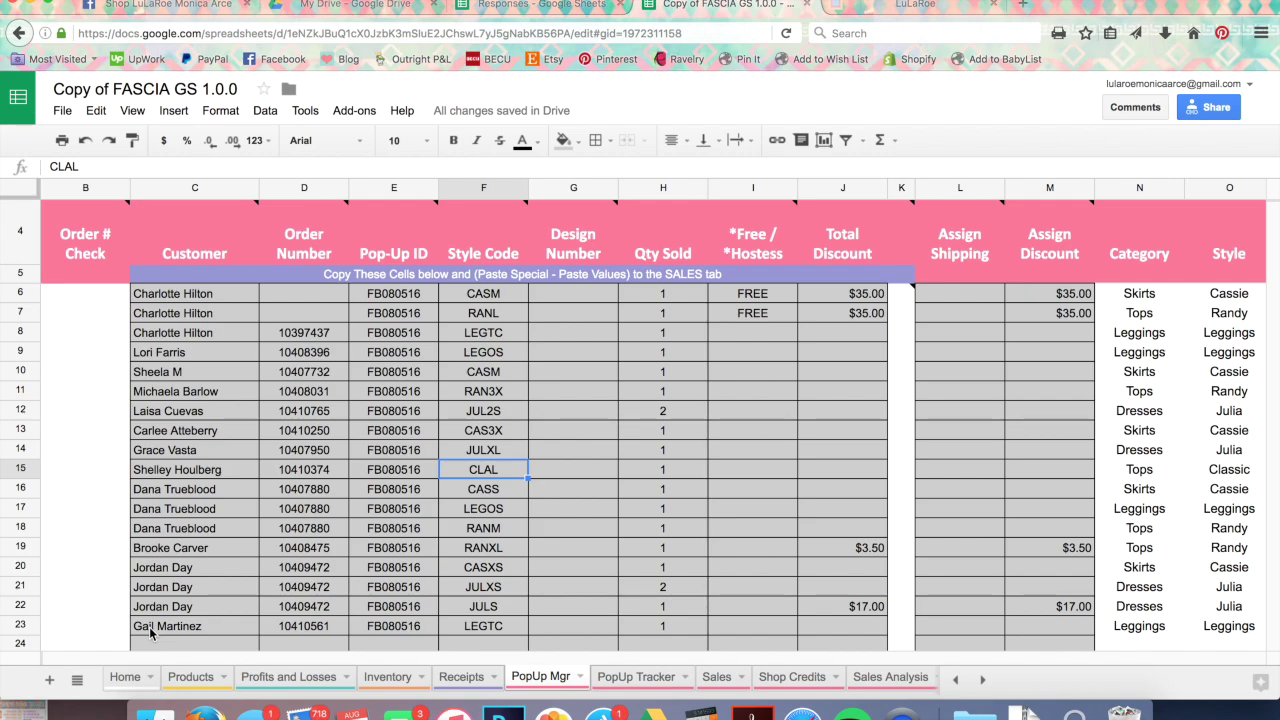
pyautogui.moveTo(243, 249)
# Step: Return to the Responses sheet, select row 3, and review the highlighting of the rows below
pyautogui.click(582, 5)
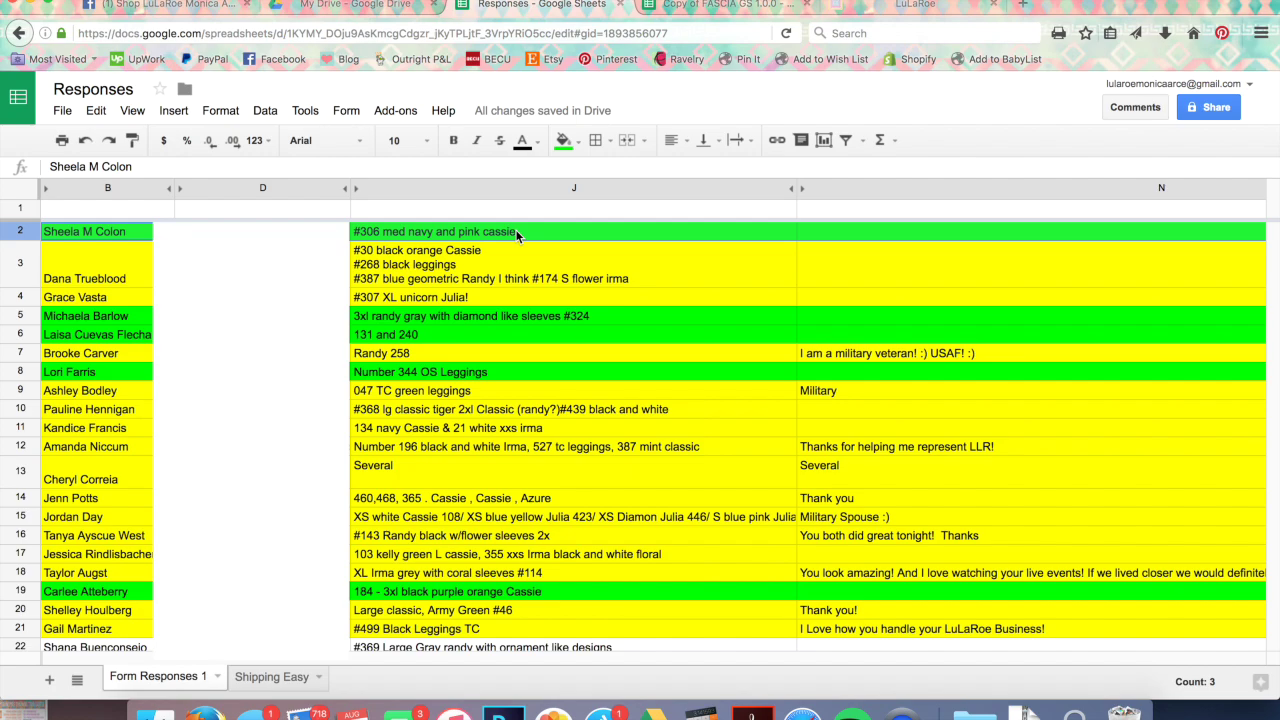
pyautogui.click(462, 265)
pyautogui.click(16, 267)
pyautogui.scroll(-5, 139, 453)
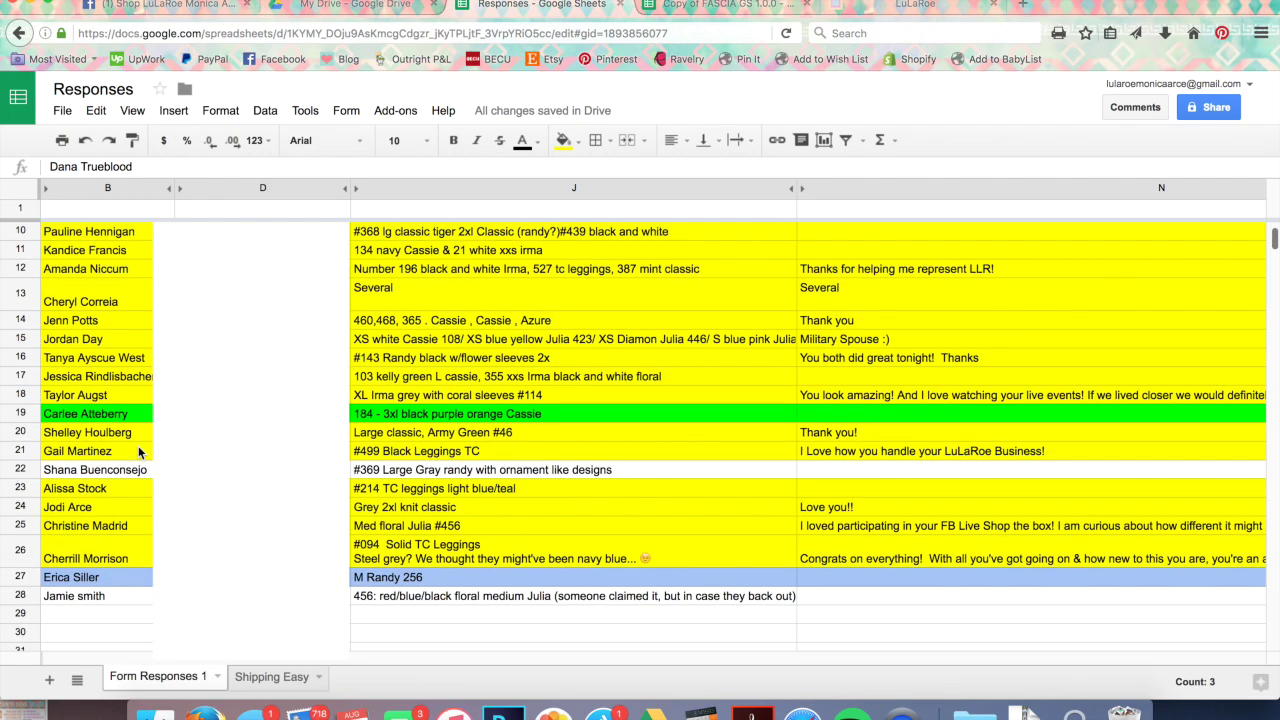
pyautogui.scroll(5, 139, 453)
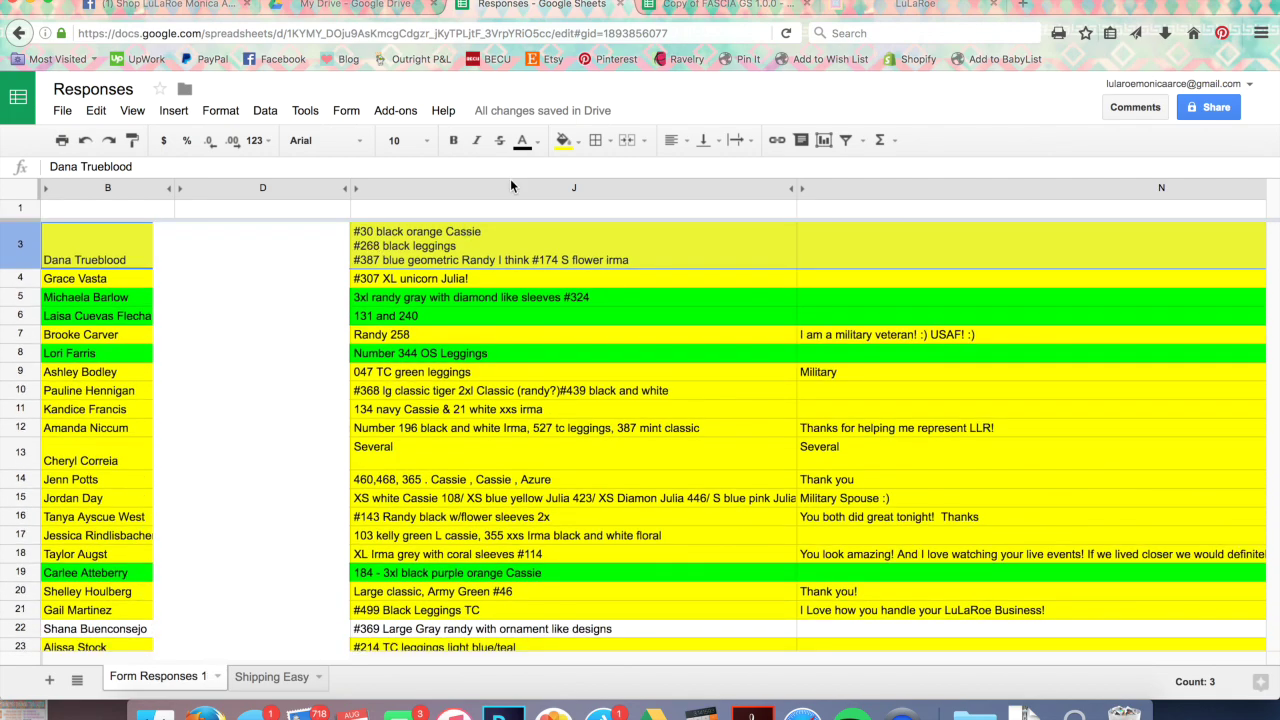
# Step: Open the sales report on the LuLaRoe site to examine the recorded transactions
pyautogui.click(960, 8)
pyautogui.click(100, 184)
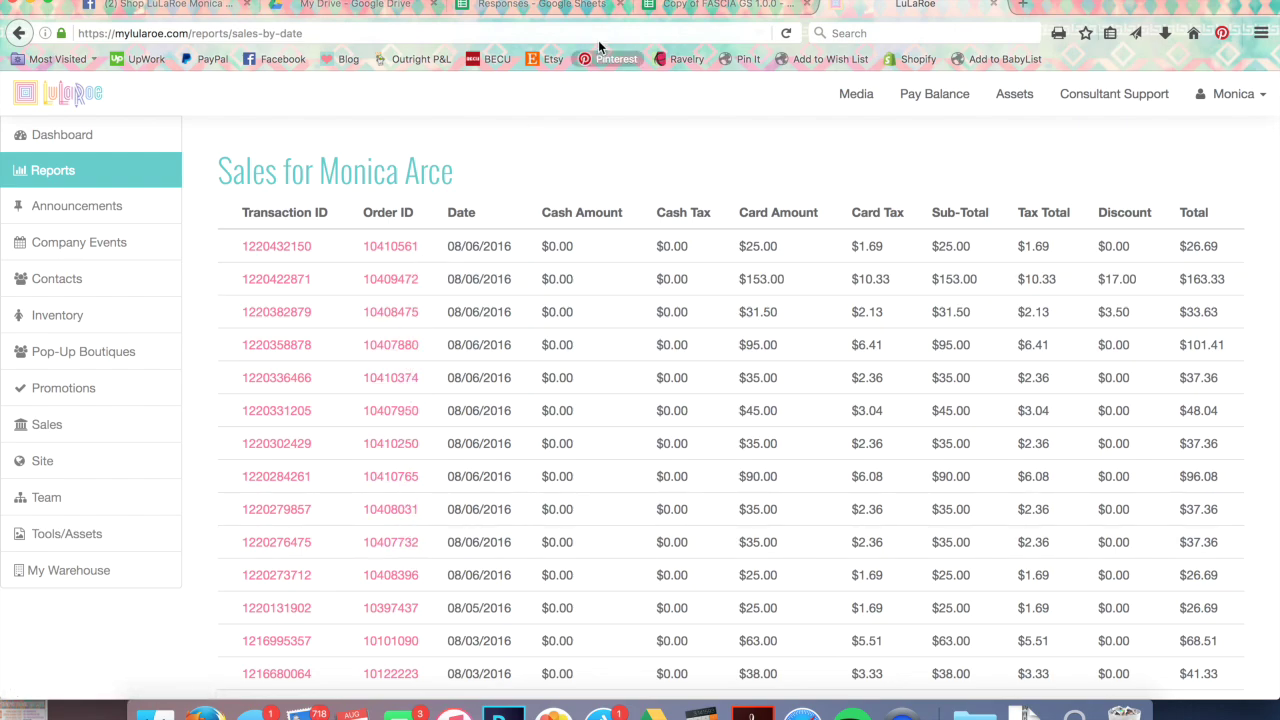
# Step: Return to the Responses sheet and check the customer and requested item in unhighlighted row 22
pyautogui.click(587, 10)
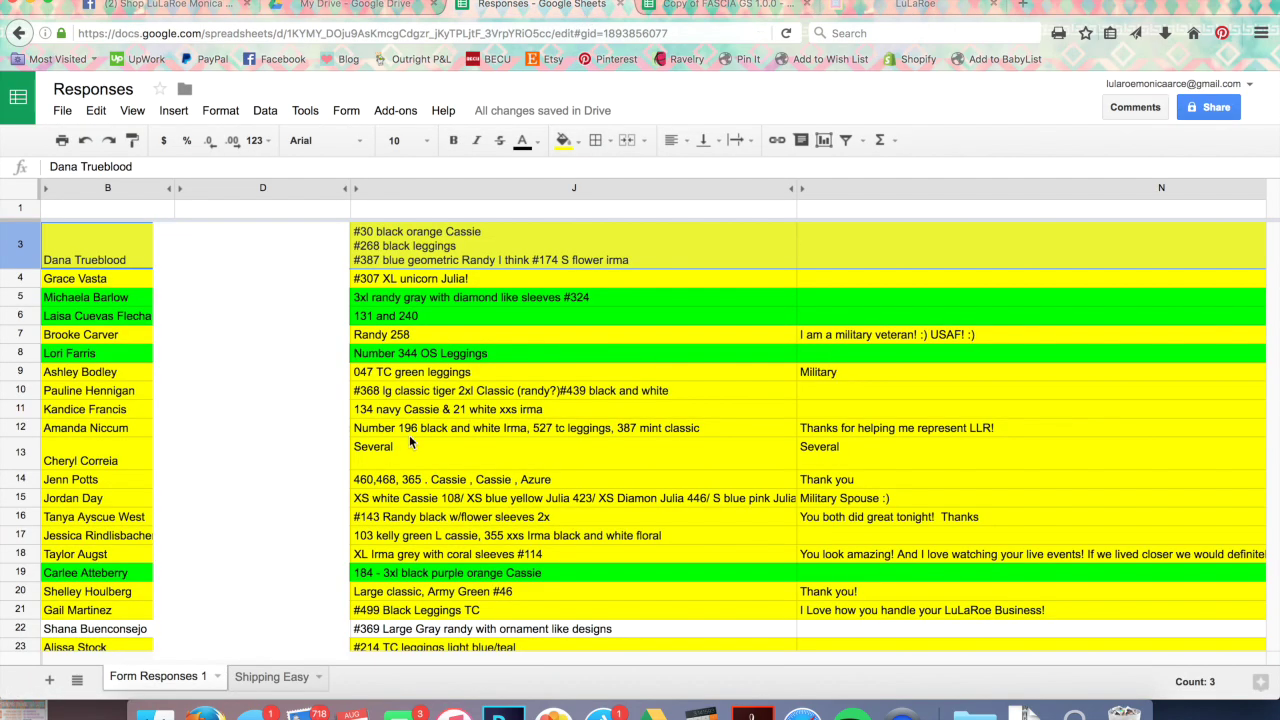
pyautogui.scroll(-5, 409, 438)
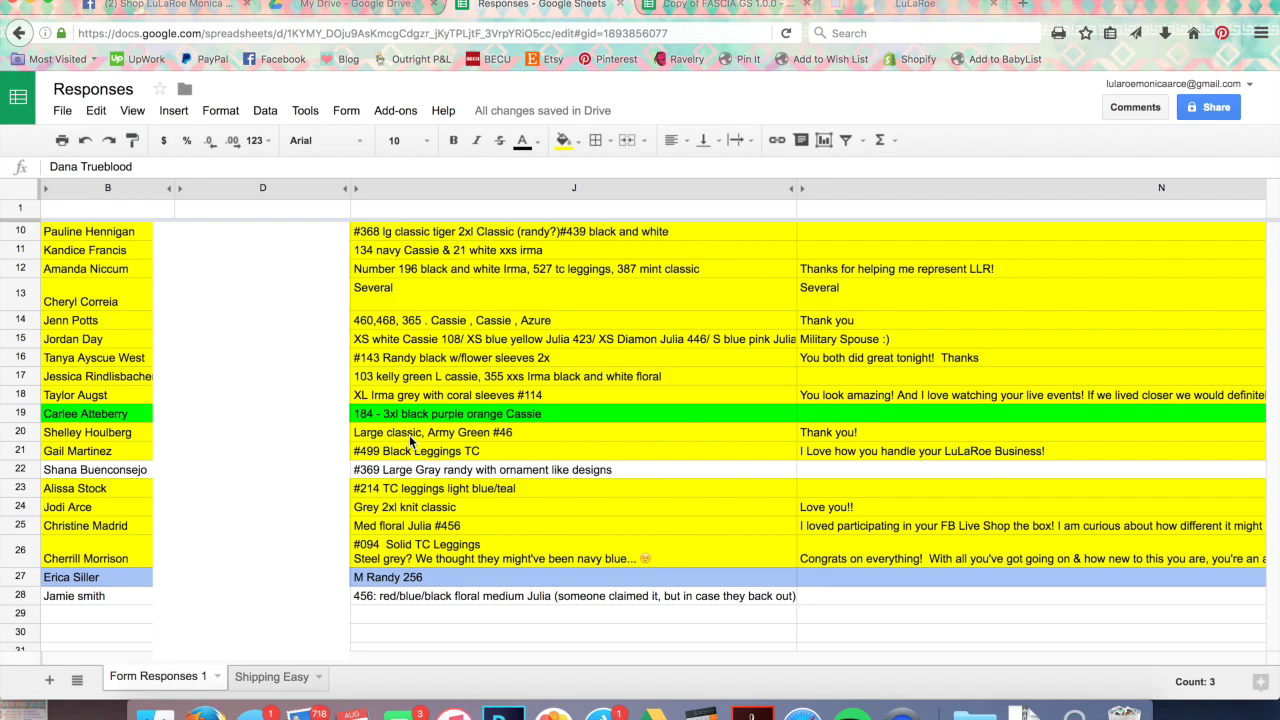
pyautogui.click(410, 470)
pyautogui.click(114, 472)
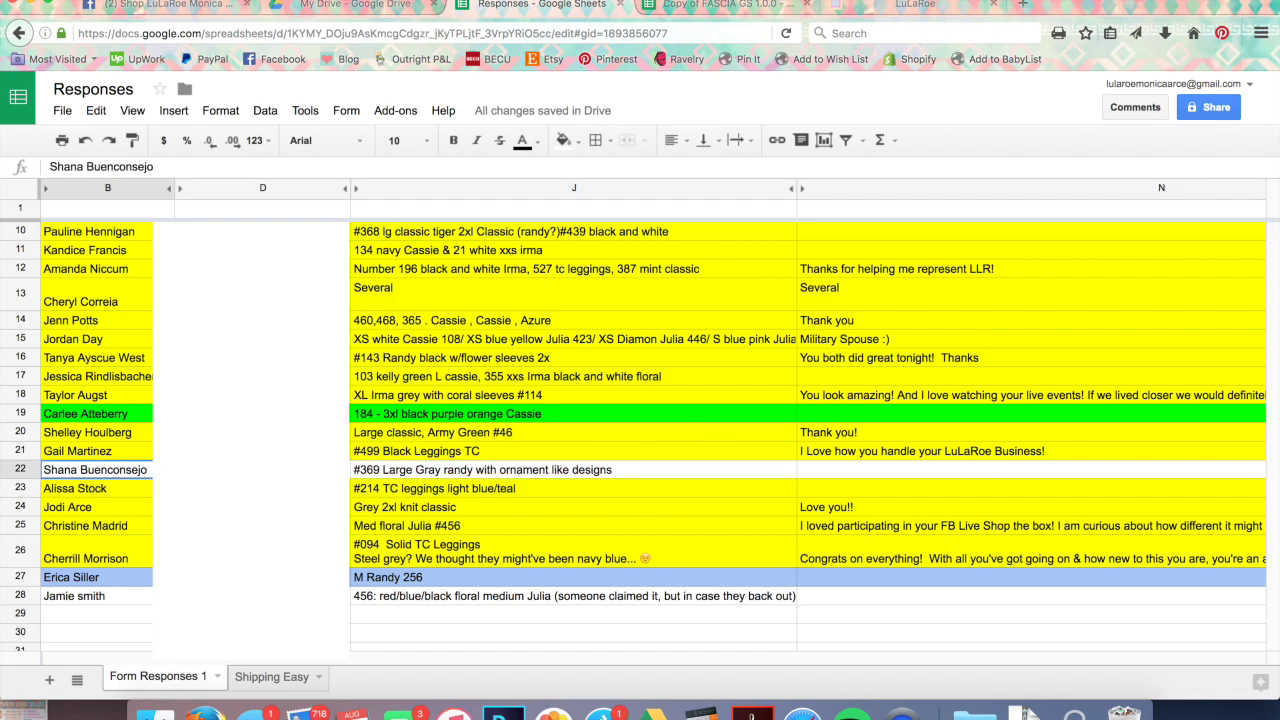
pyautogui.click(477, 476)
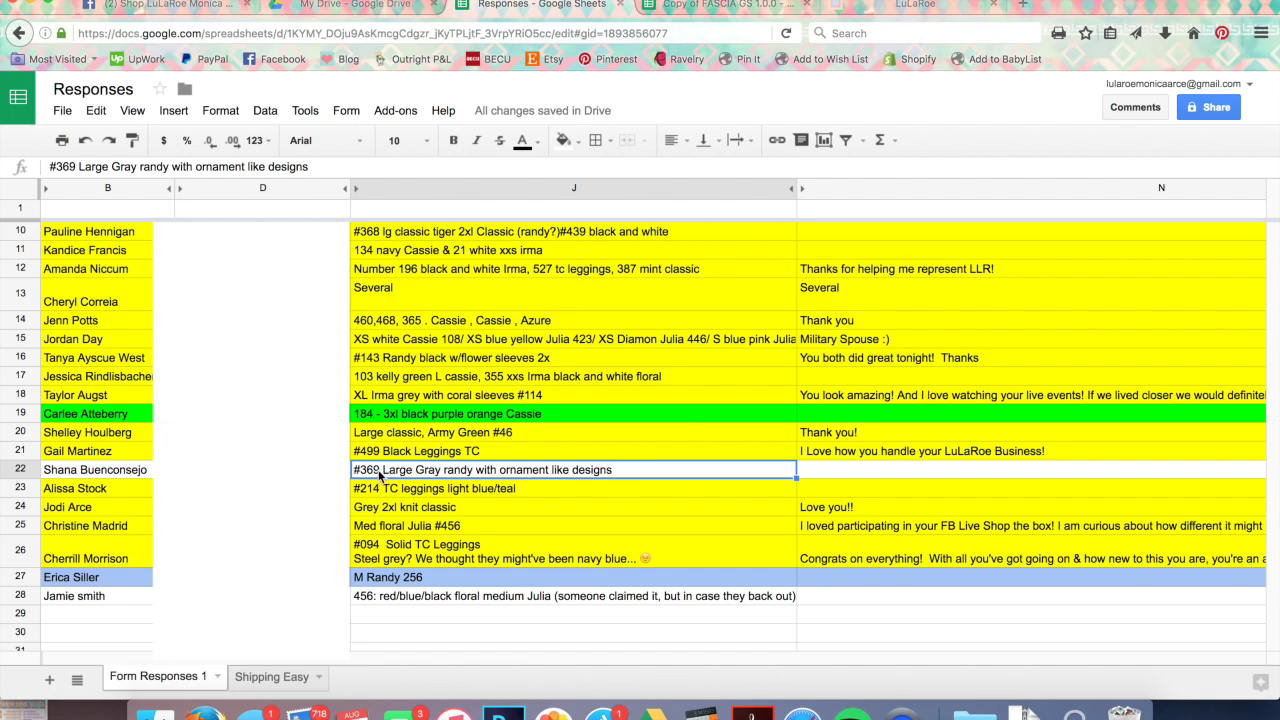
# Step: Select the customer's e-mail cell in unhighlighted row 22 of the Responses sheet
pyautogui.press('Left')
pyautogui.press('Right')
pyautogui.press('Left')
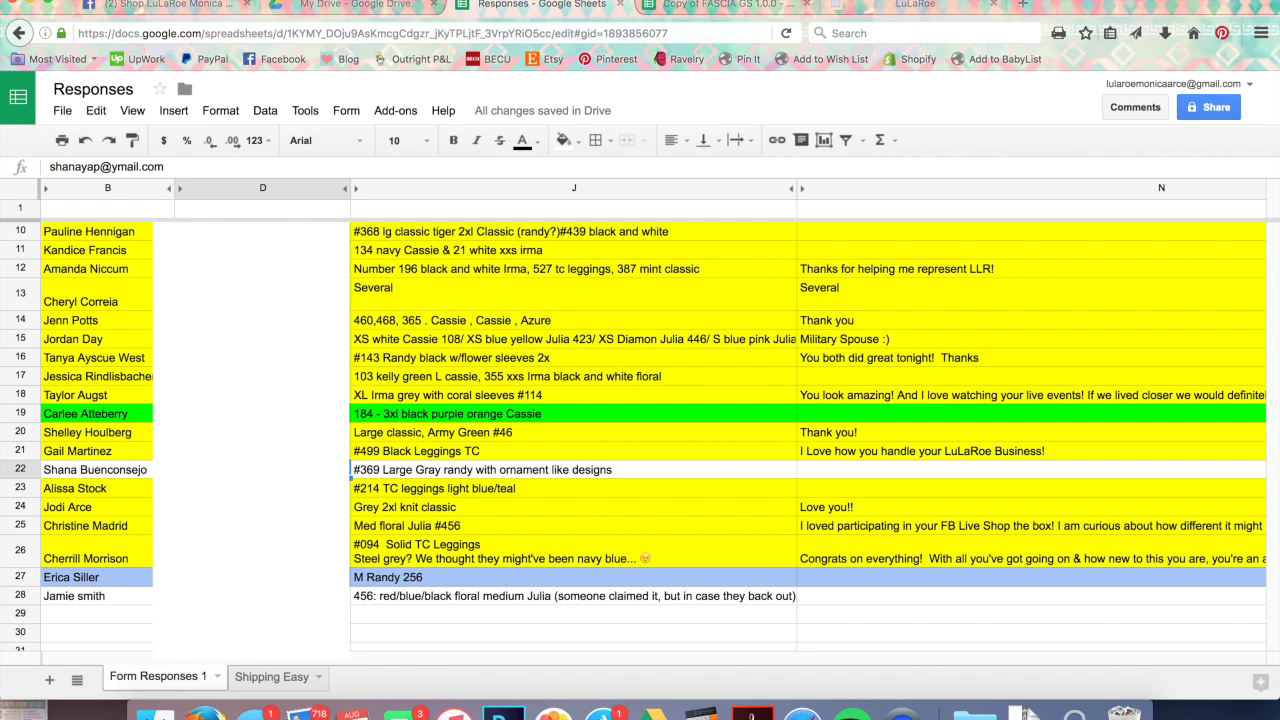
# Step: Switch to Google Drive and open the FB071216 spreadsheet from the SALES - Responses folder
pyautogui.click(346, 6)
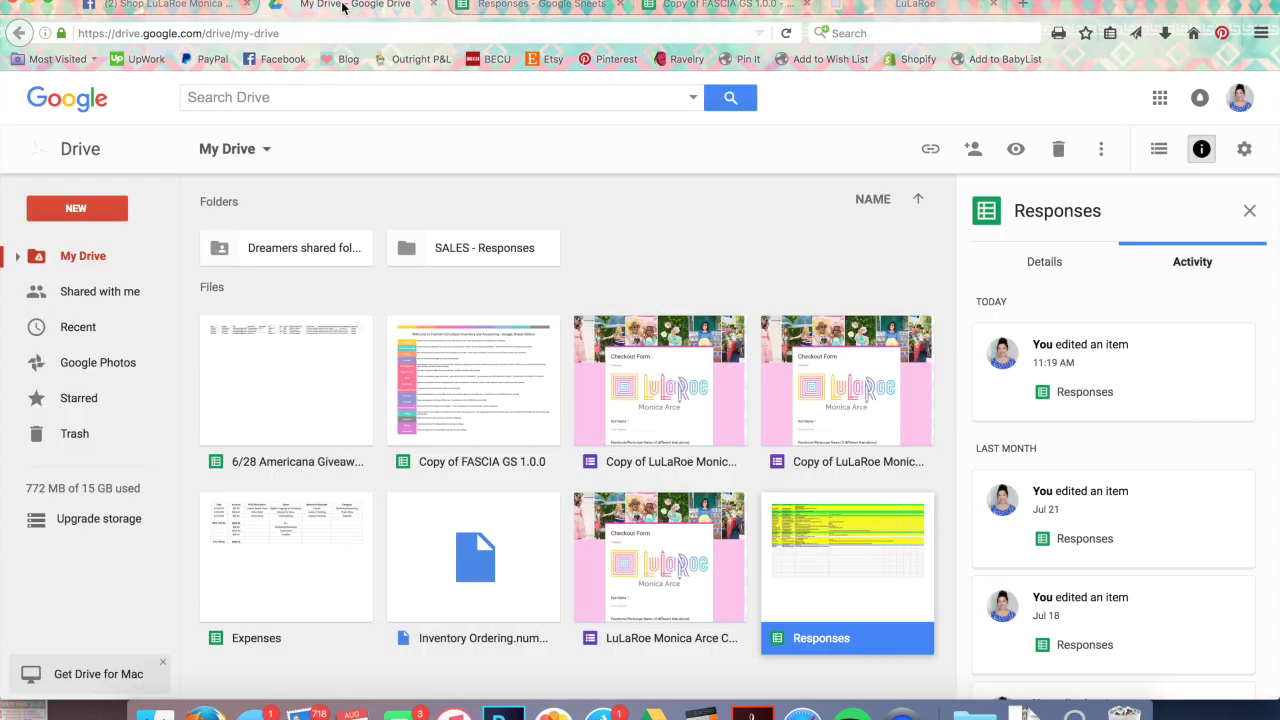
pyautogui.click(463, 240)
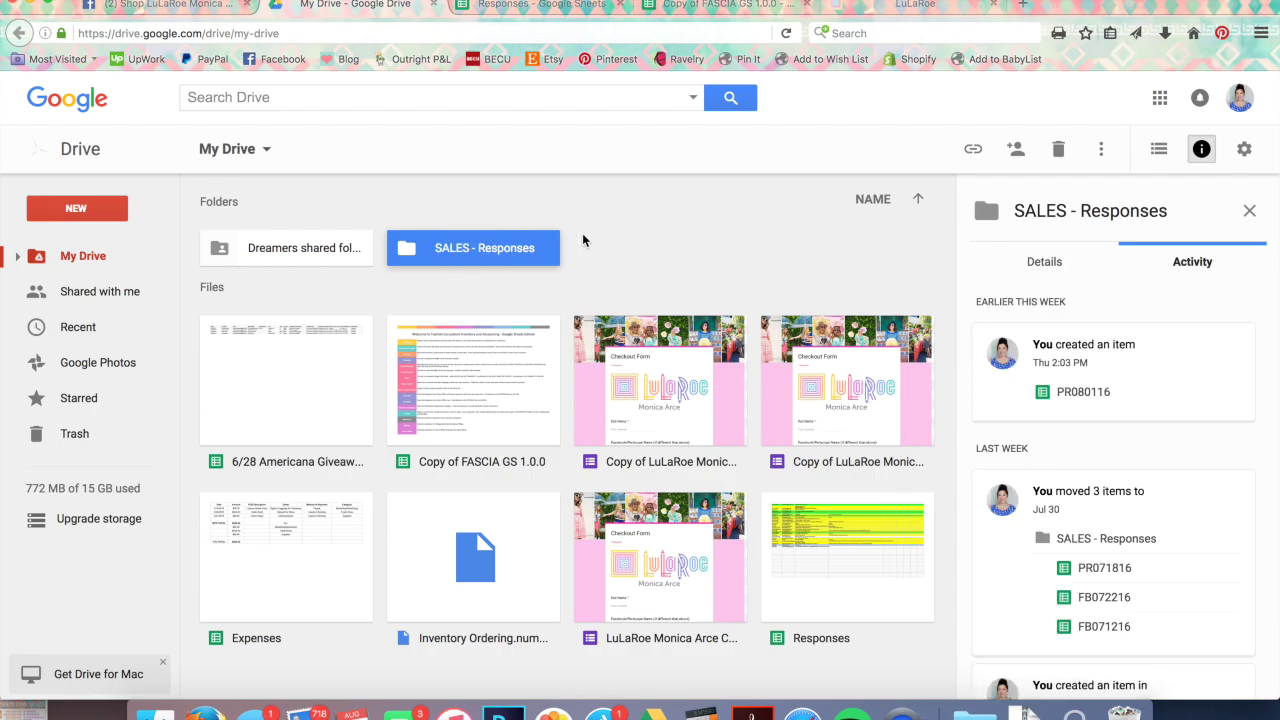
pyautogui.doubleClick(446, 247)
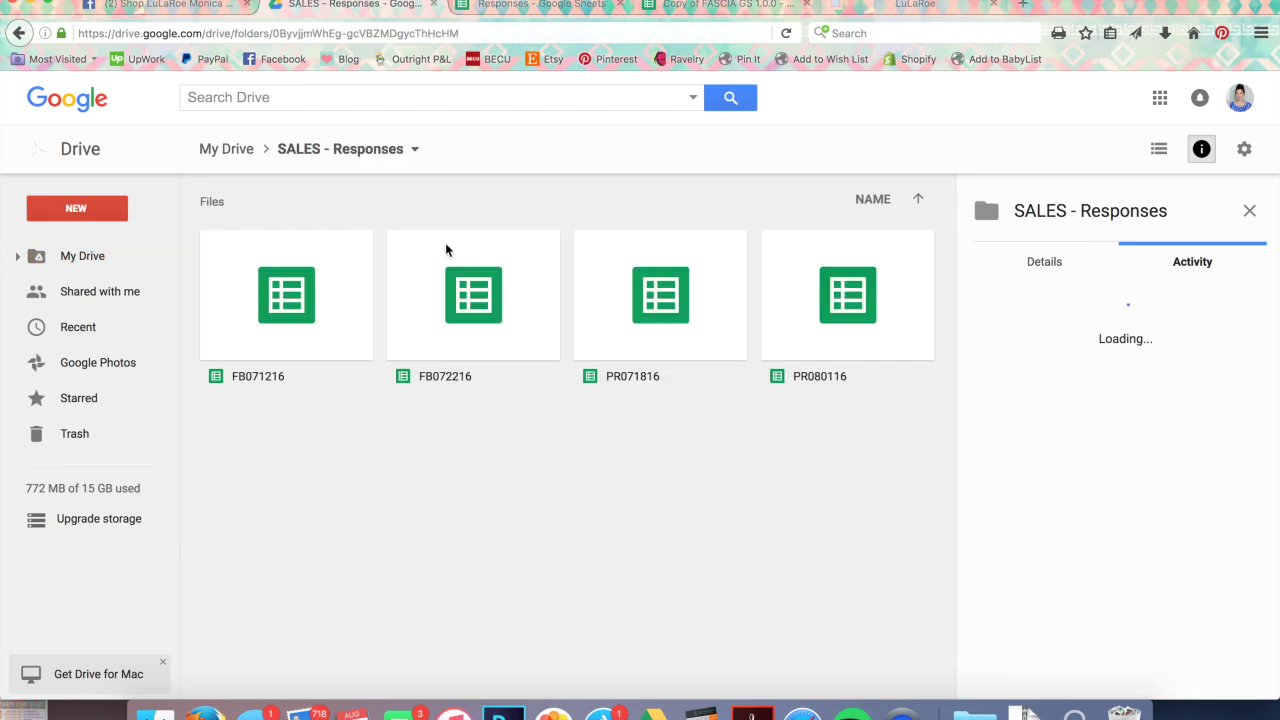
pyautogui.doubleClick(277, 318)
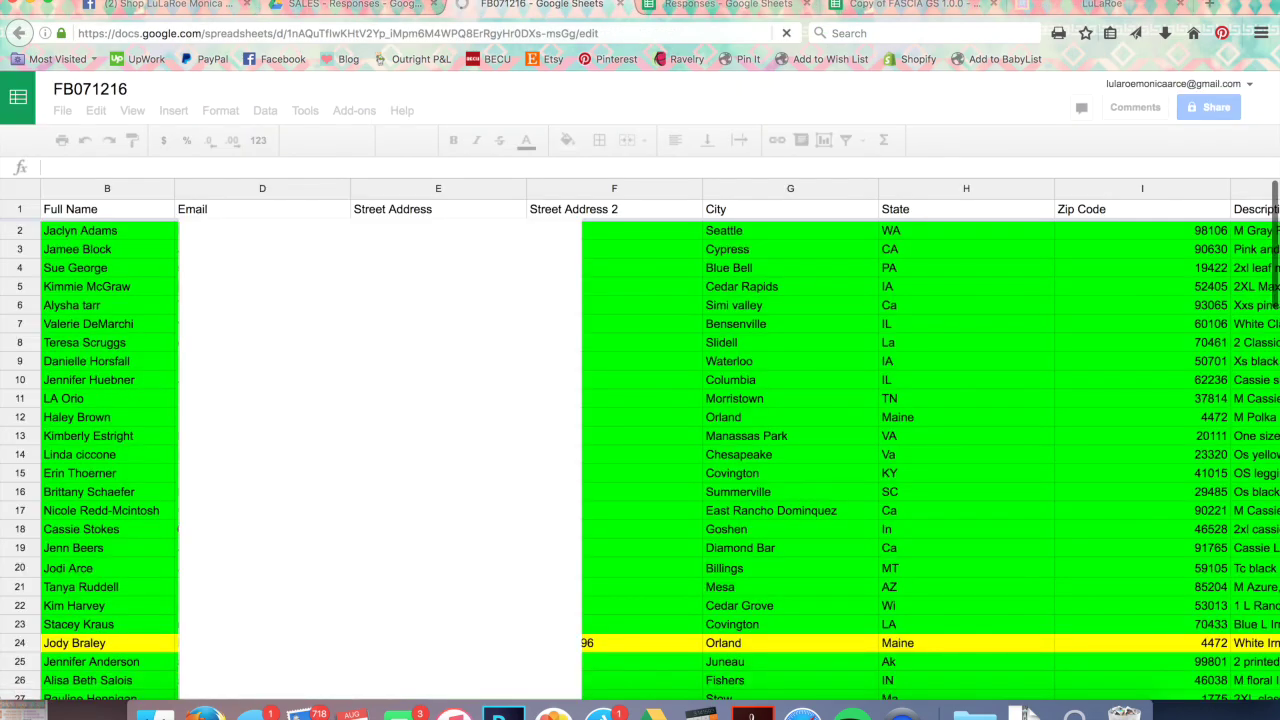
# Step: Review the green and yellow row highlighting through the whole FB071216 response list
pyautogui.scroll(-3, 640, 430)
pyautogui.scroll(-5, 640, 430)
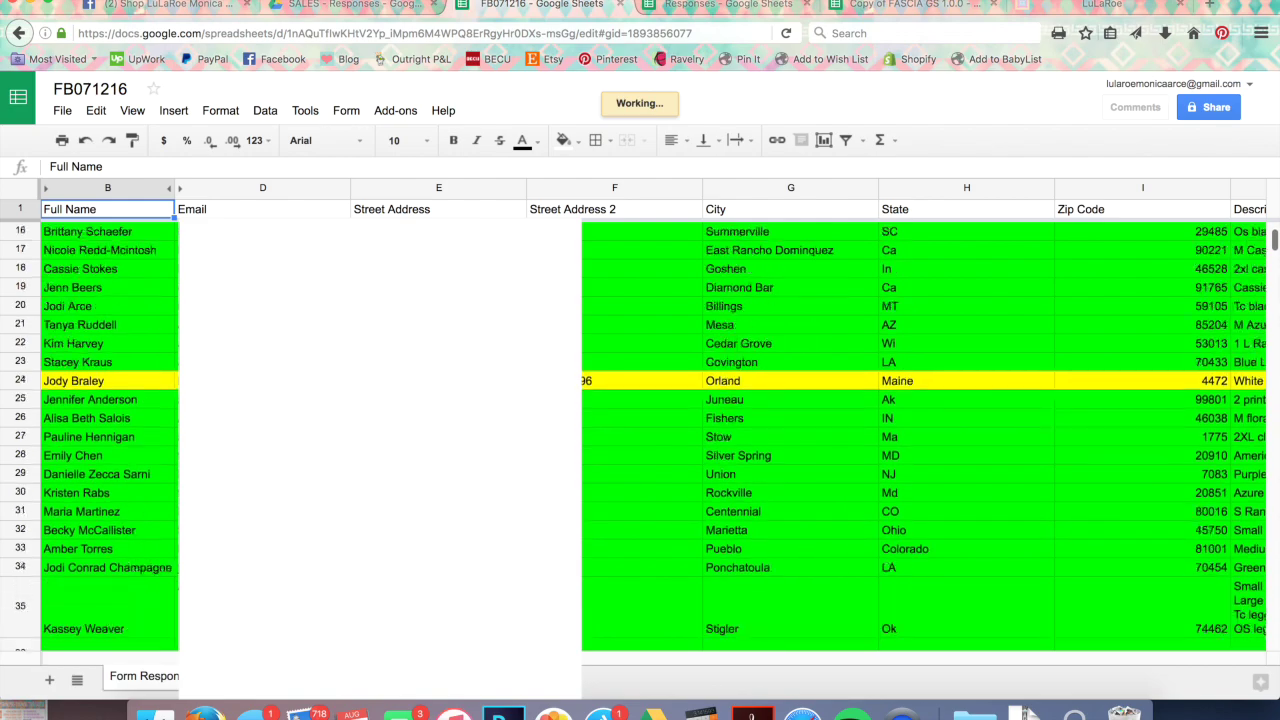
pyautogui.scroll(-10, 133, 520)
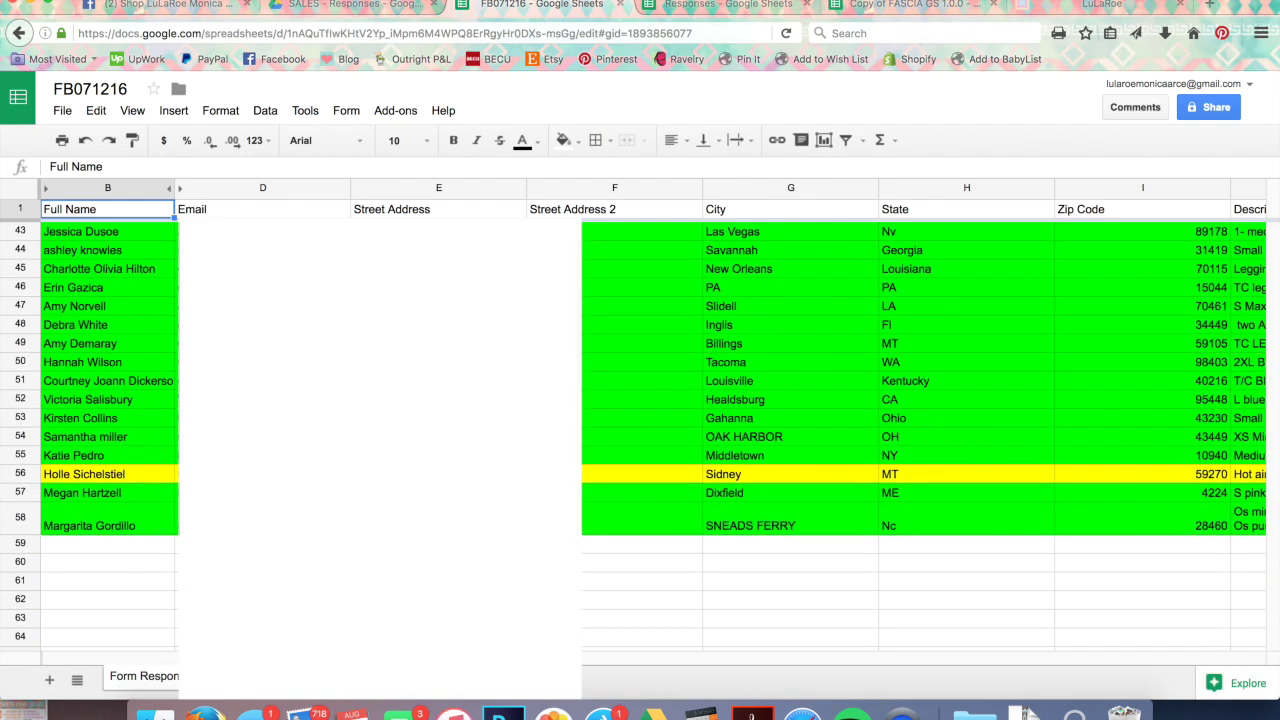
pyautogui.scroll(15, 640, 438)
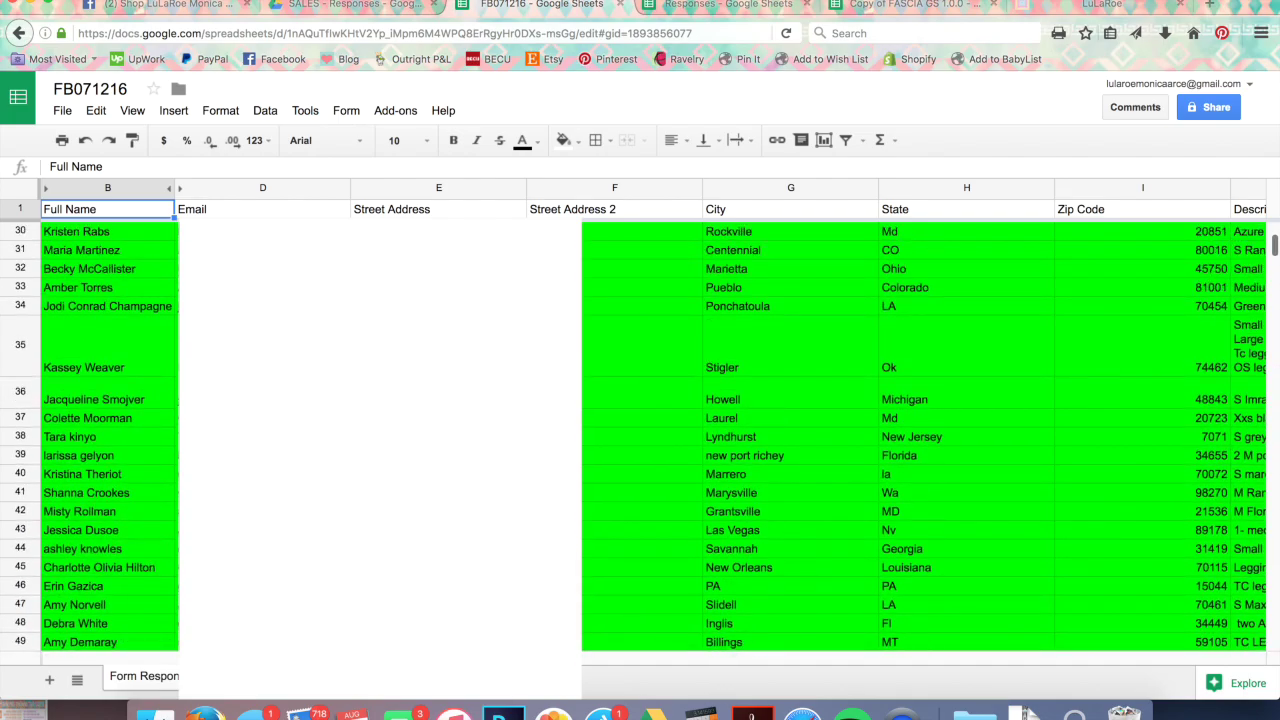
pyautogui.scroll(-3, 159, 468)
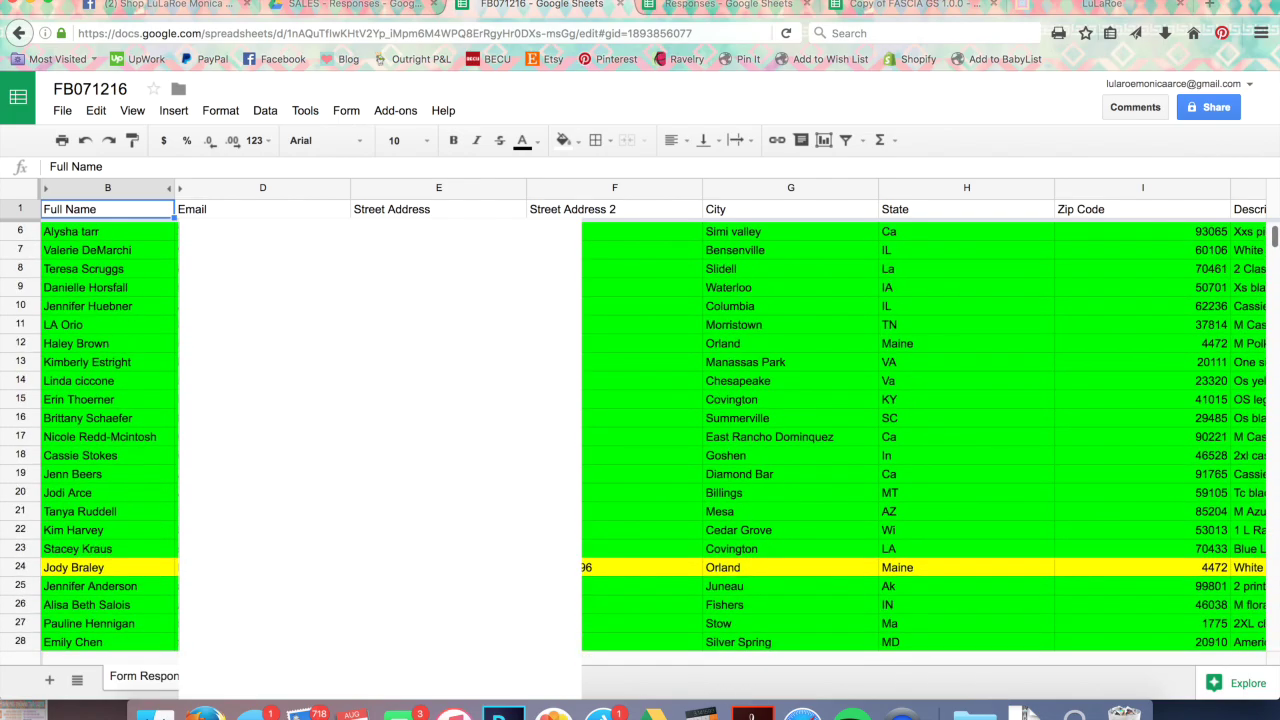
pyautogui.scroll(-15, 159, 468)
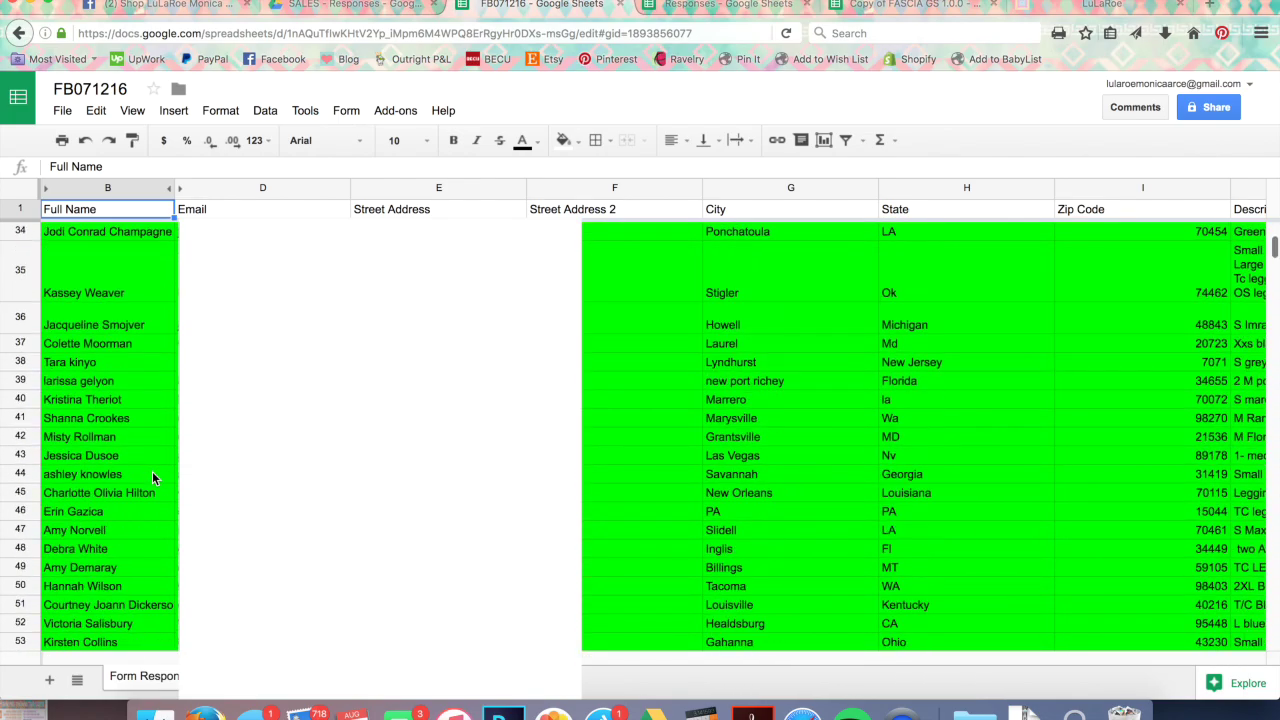
pyautogui.scroll(6, 153, 478)
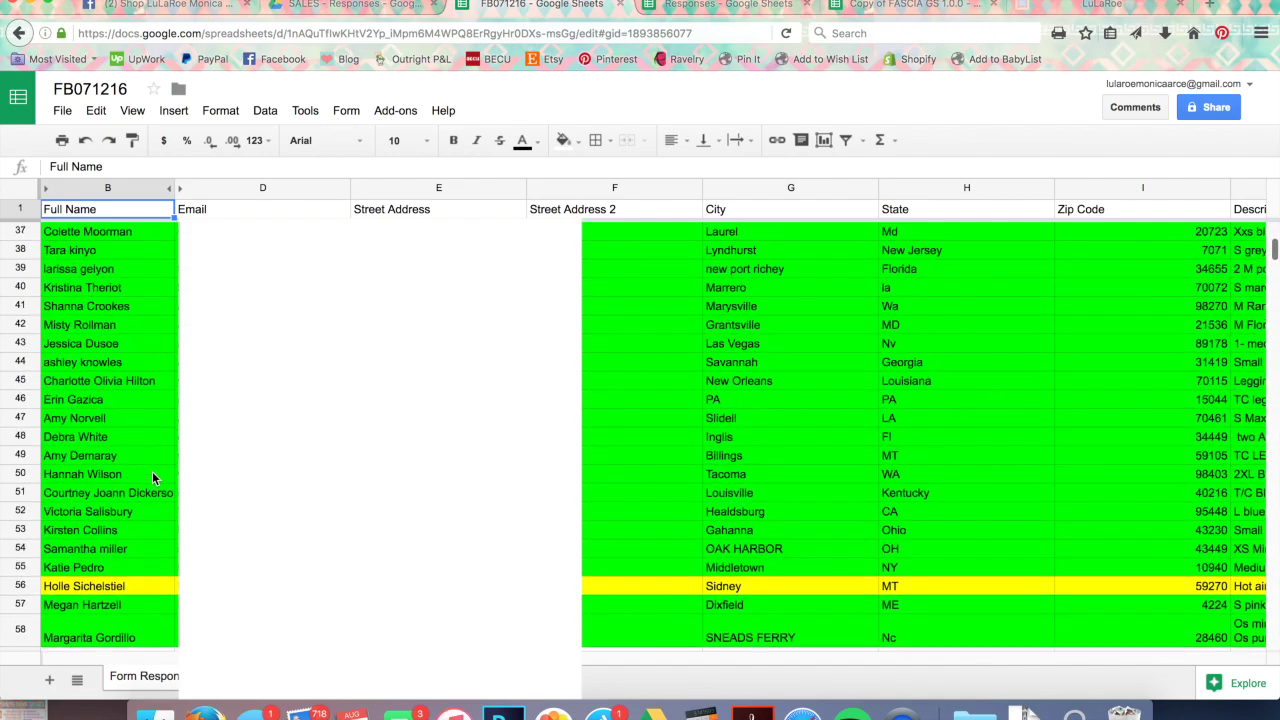
pyautogui.scroll(-1, 153, 478)
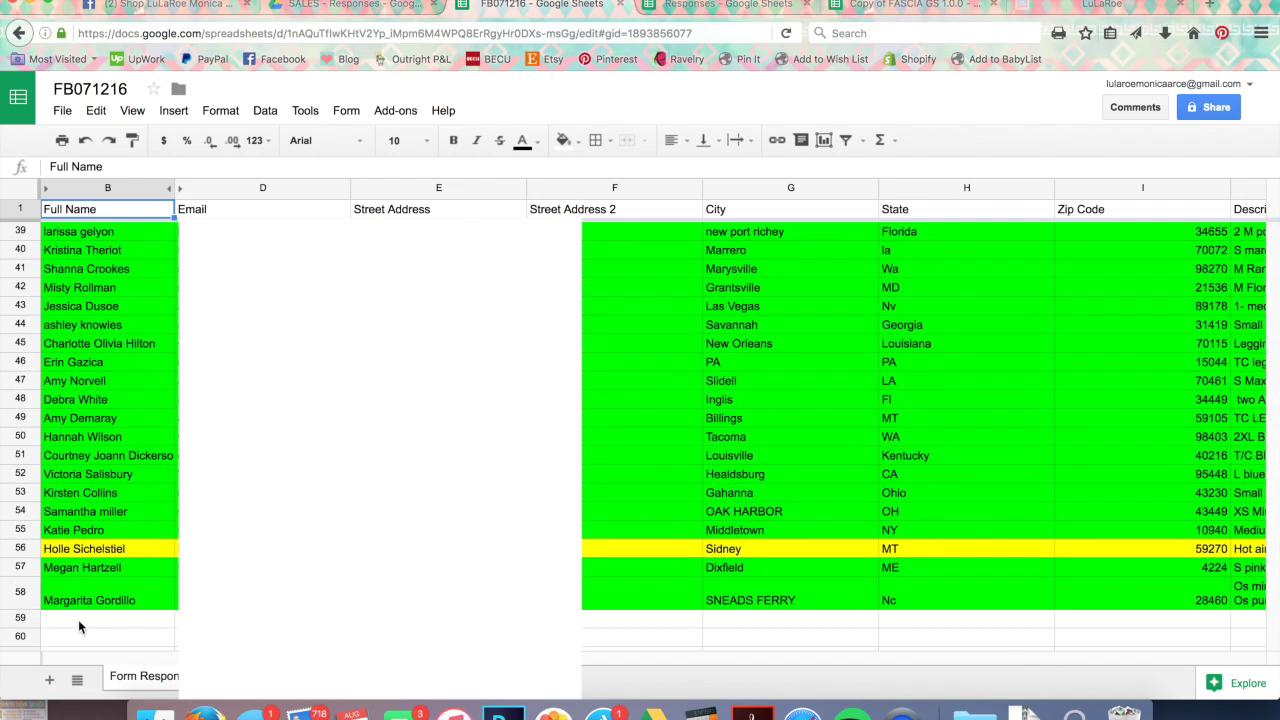
# Step: Check the item descriptions and customer names around yellow row 24, and compare them with the rest of the list
pyautogui.scroll(10, 640, 440)
pyautogui.hscroll(3, 640, 440)
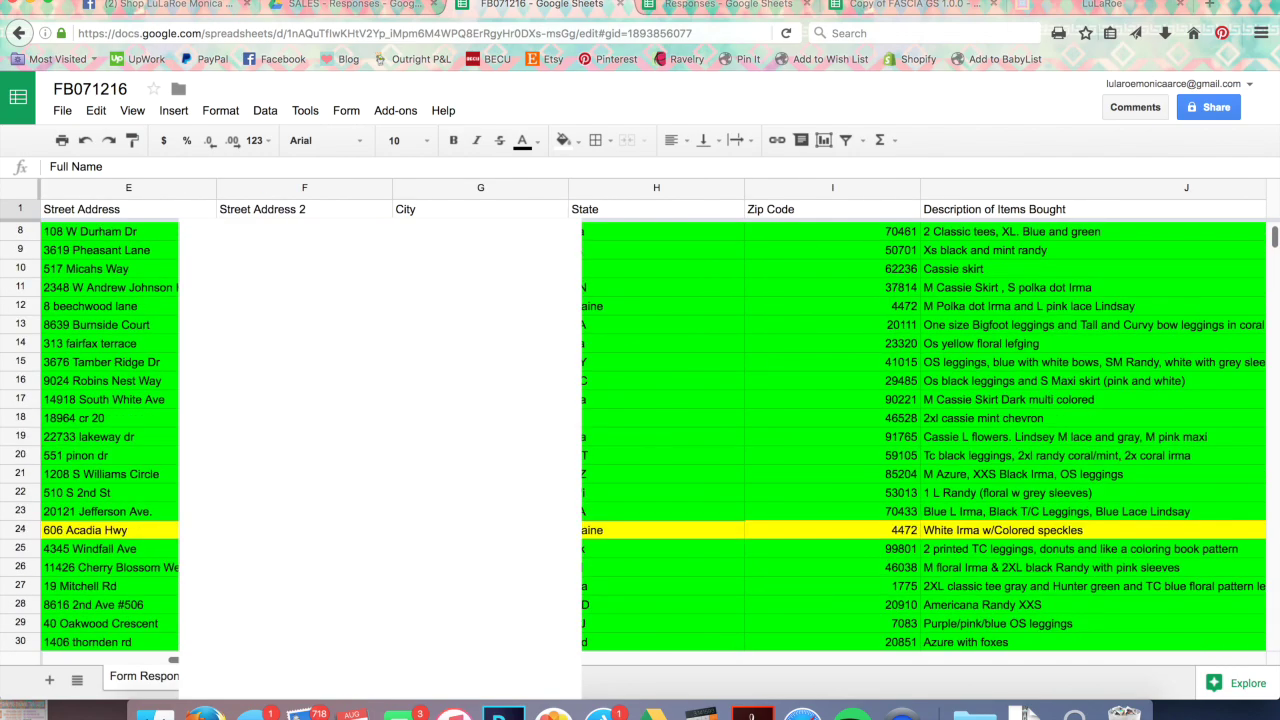
pyautogui.click(130, 548)
pyautogui.press('Left')
pyautogui.press('Left')
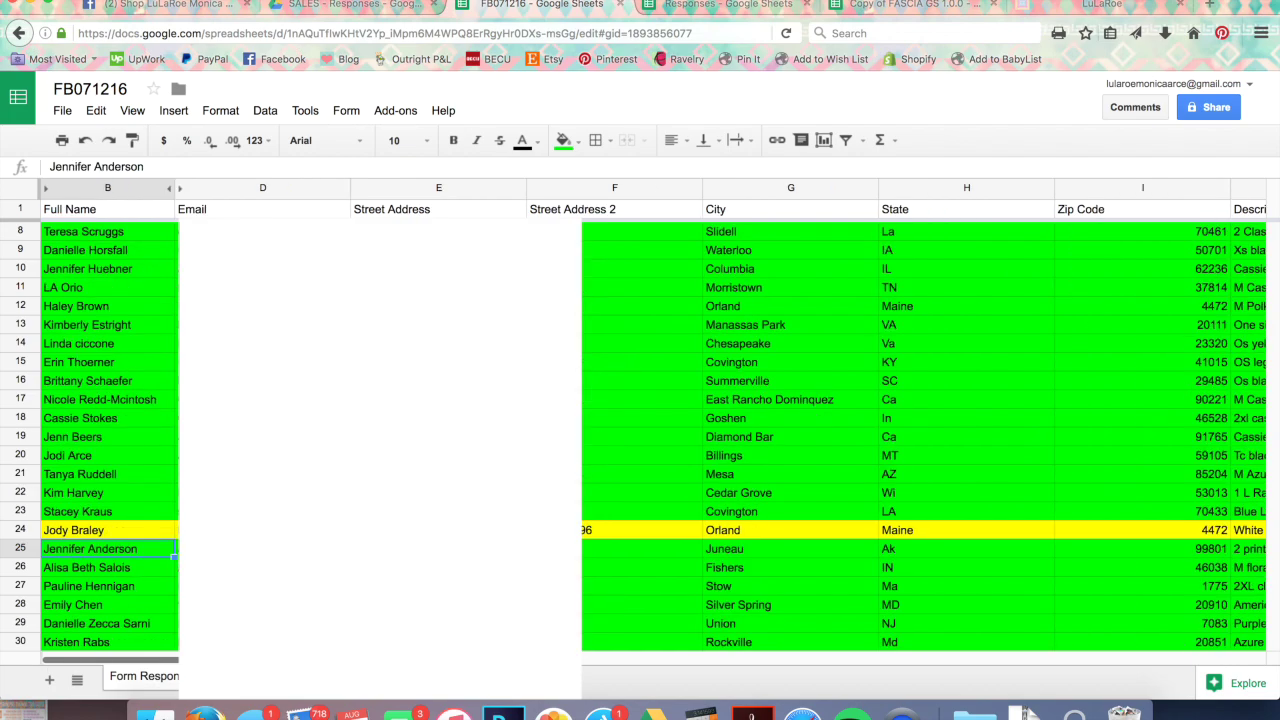
pyautogui.press('Up')
pyautogui.press('Up')
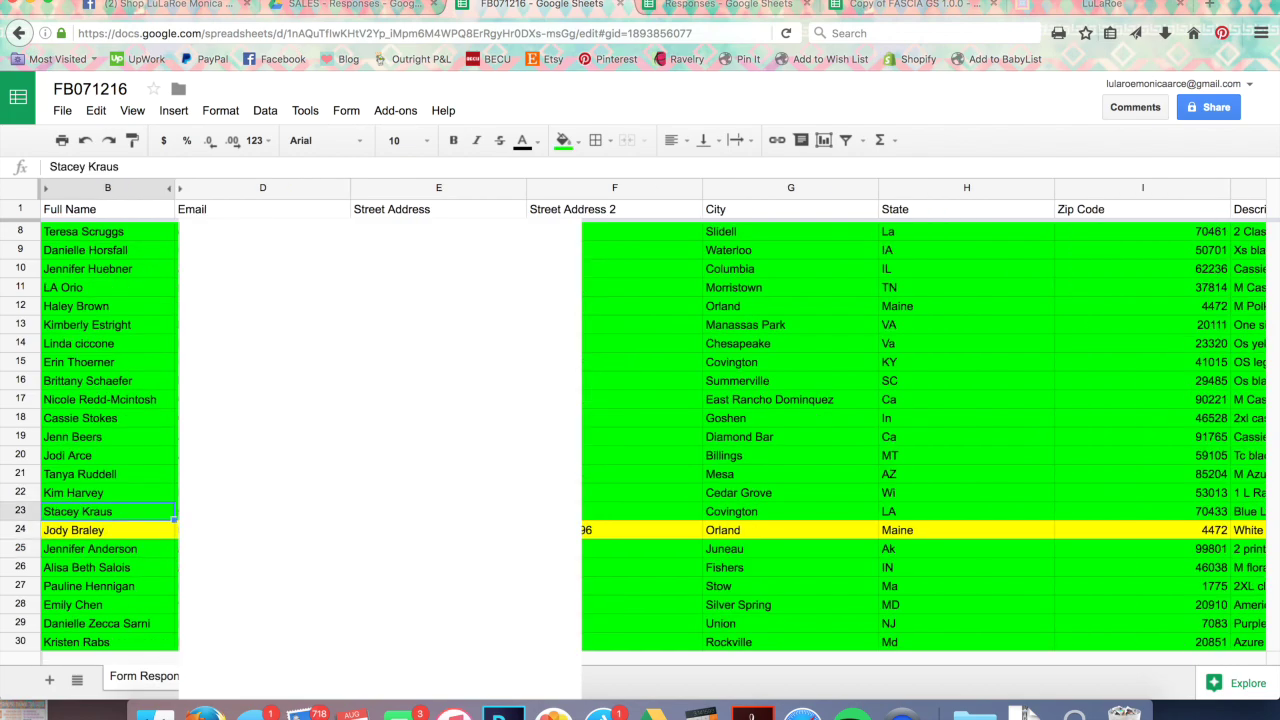
pyautogui.scroll(-10, 640, 430)
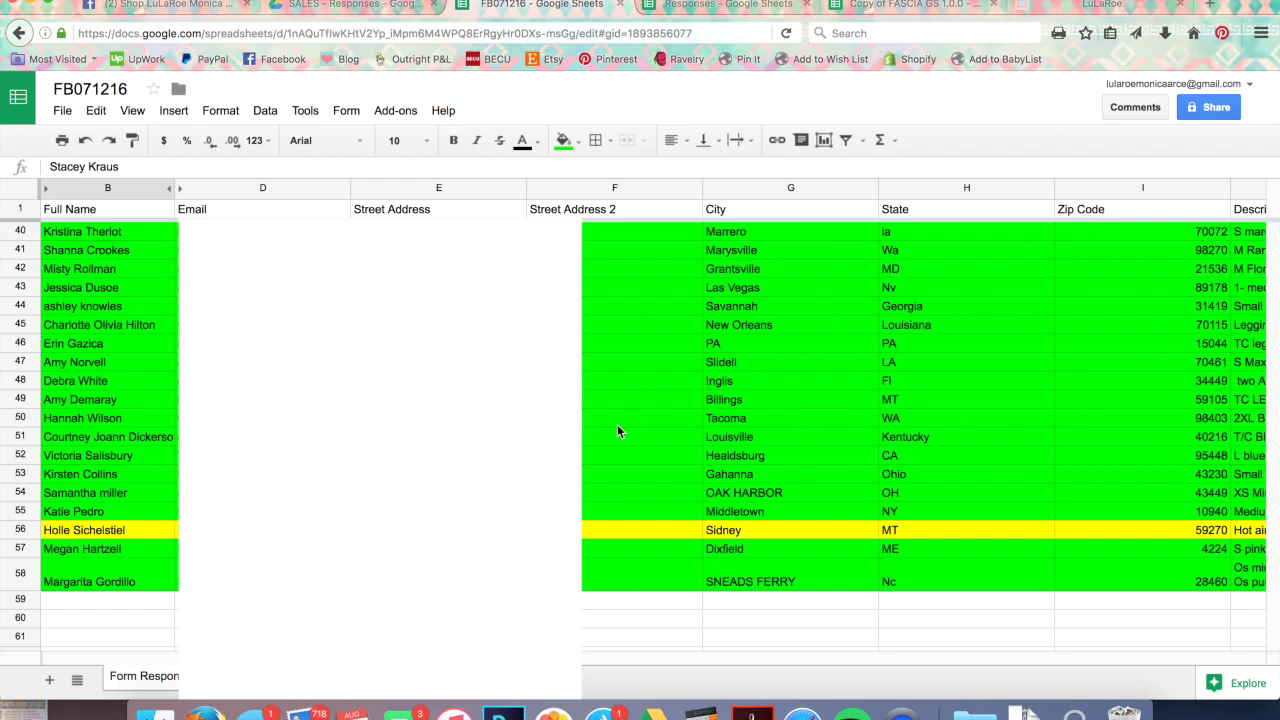
pyautogui.scroll(15, 617, 424)
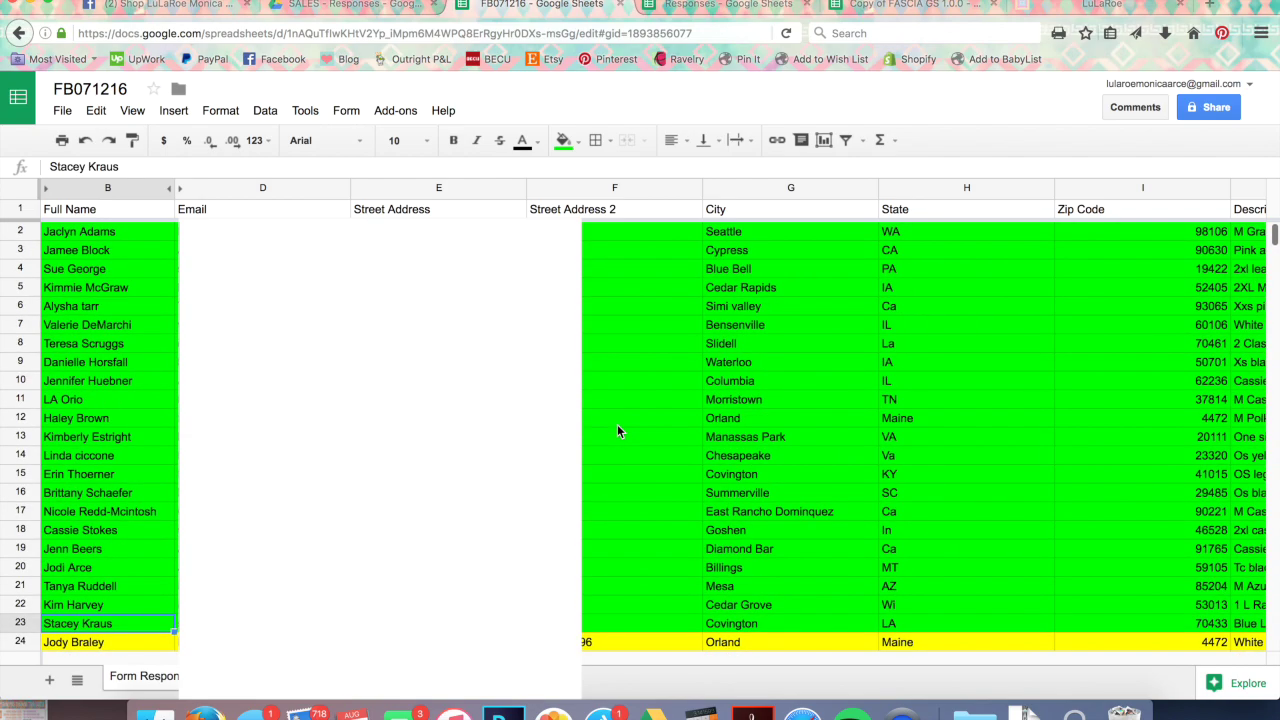
# Step: Close FB071216 and open the FB072216 spreadsheet from the SALES - Responses folder
pyautogui.click(620, 6)
pyautogui.click(382, 212)
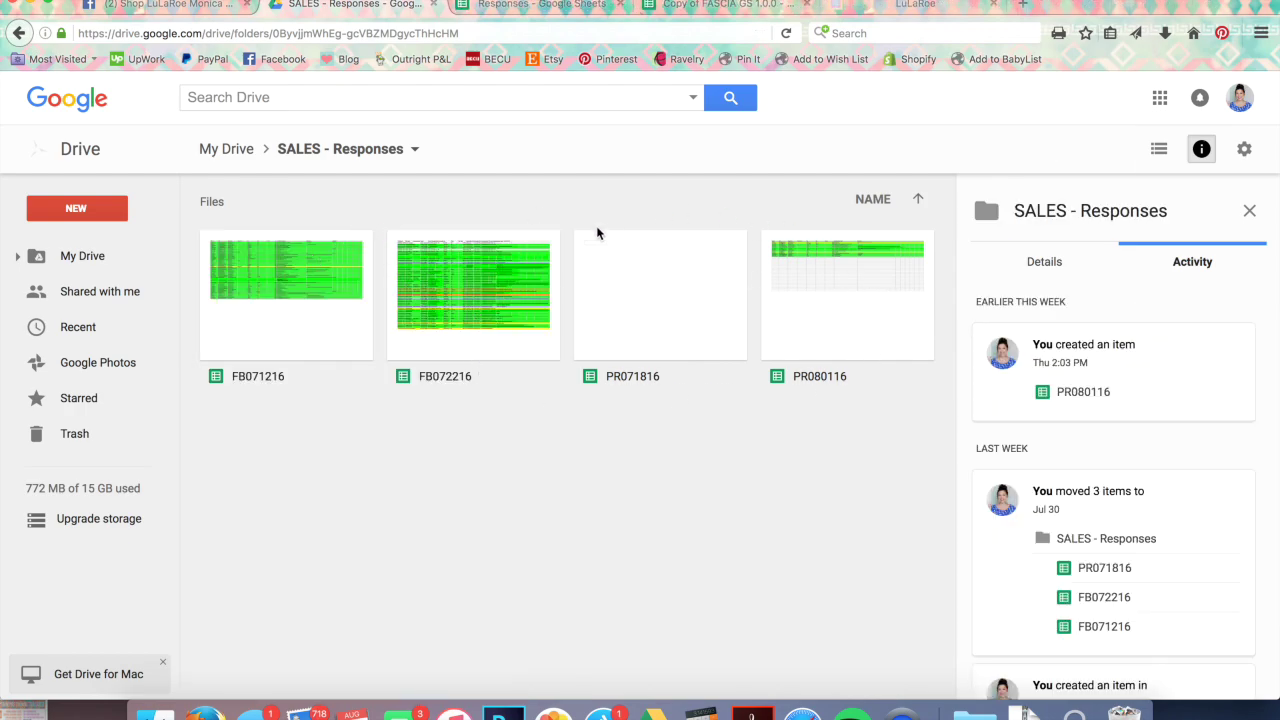
pyautogui.doubleClick(535, 305)
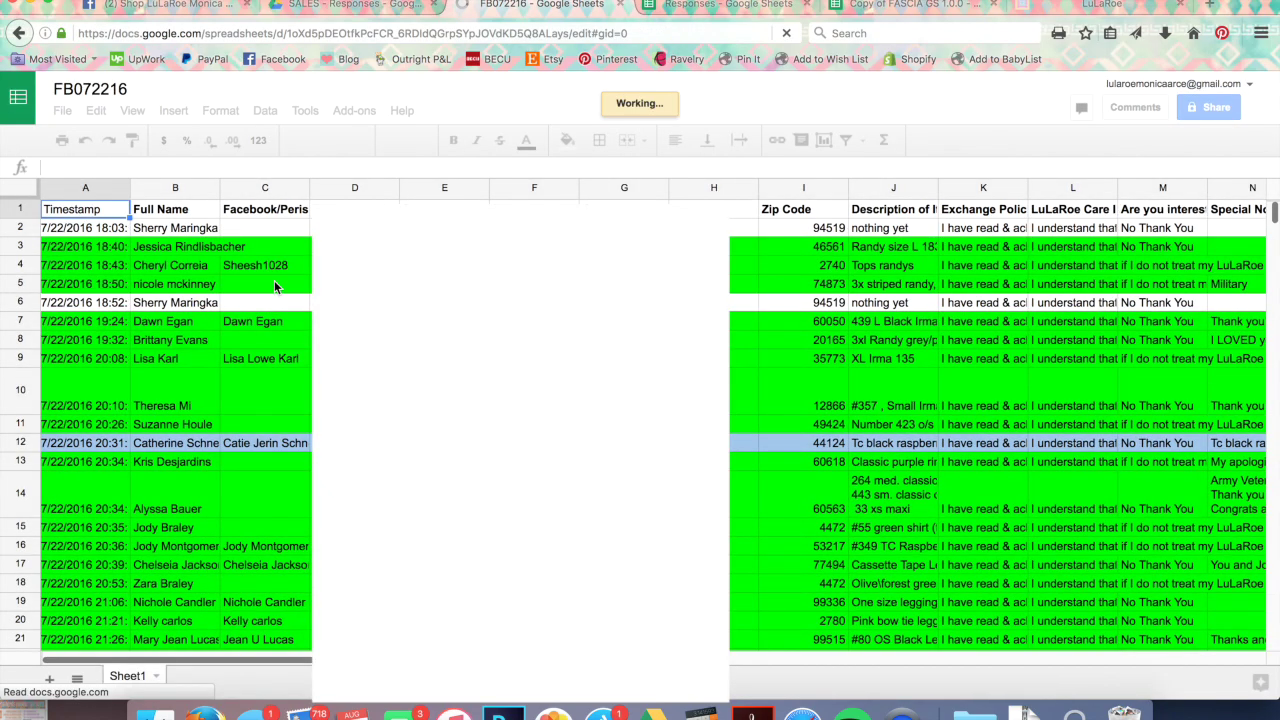
# Step: Select blue row 12 in FB072216 and review the row colours above and below it
pyautogui.click(298, 231)
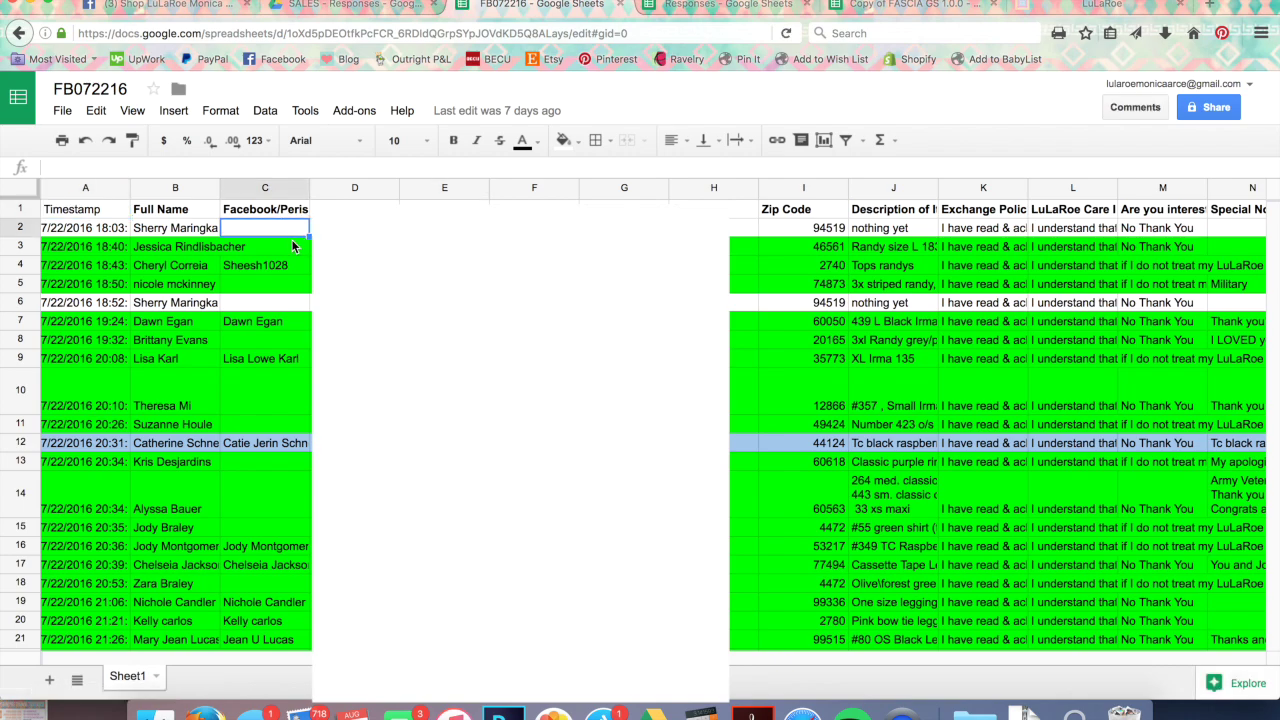
pyautogui.scroll(-3, 100, 372)
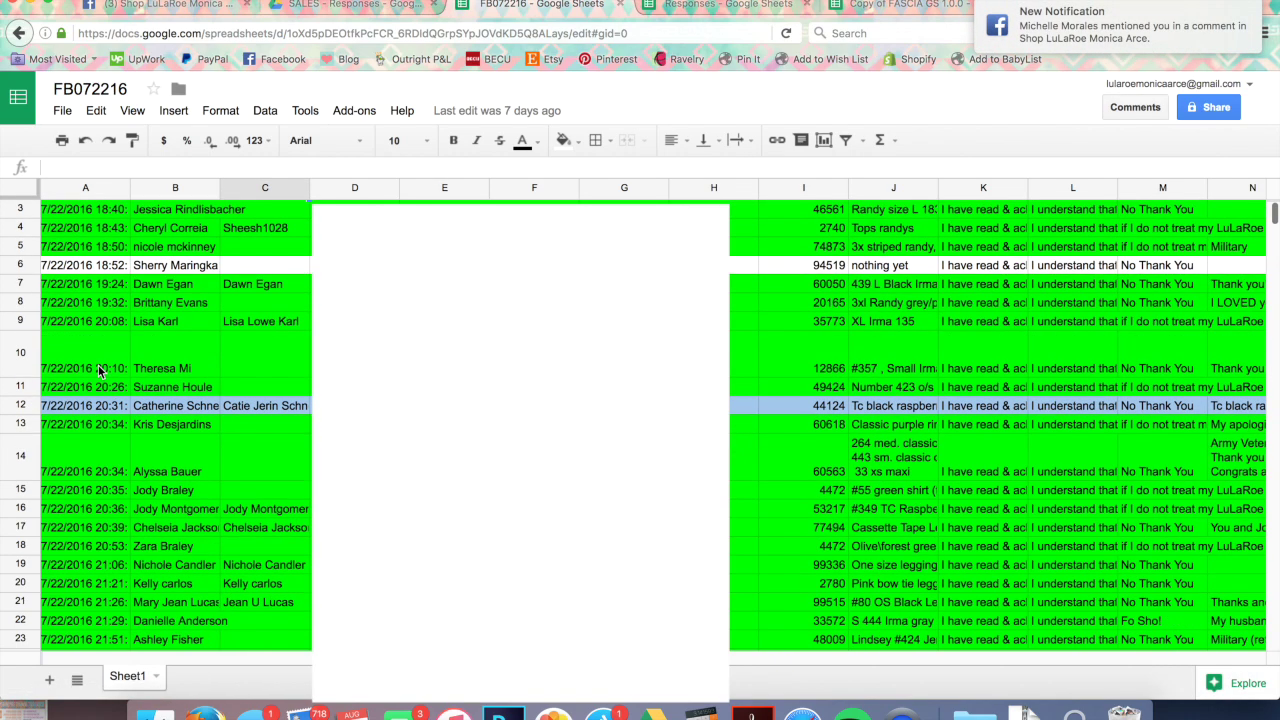
pyautogui.click(100, 368)
pyautogui.click(8, 368)
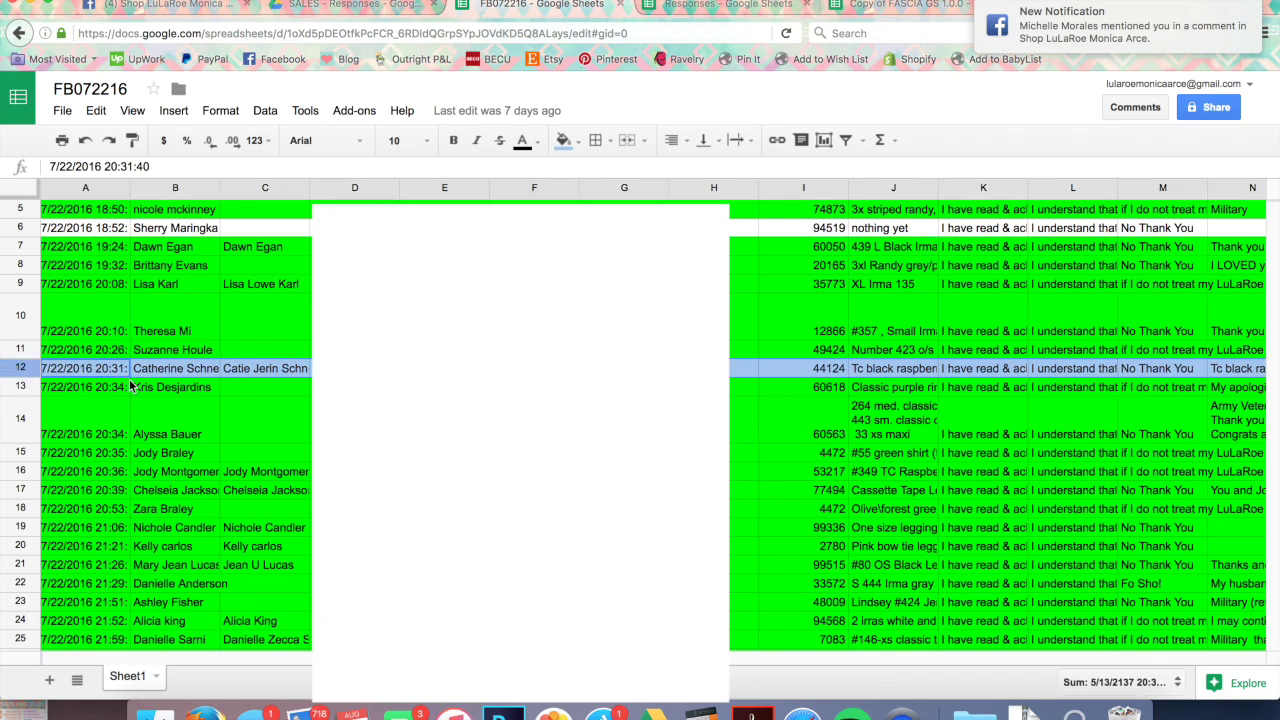
pyautogui.scroll(-5, 195, 385)
pyautogui.scroll(3, 190, 375)
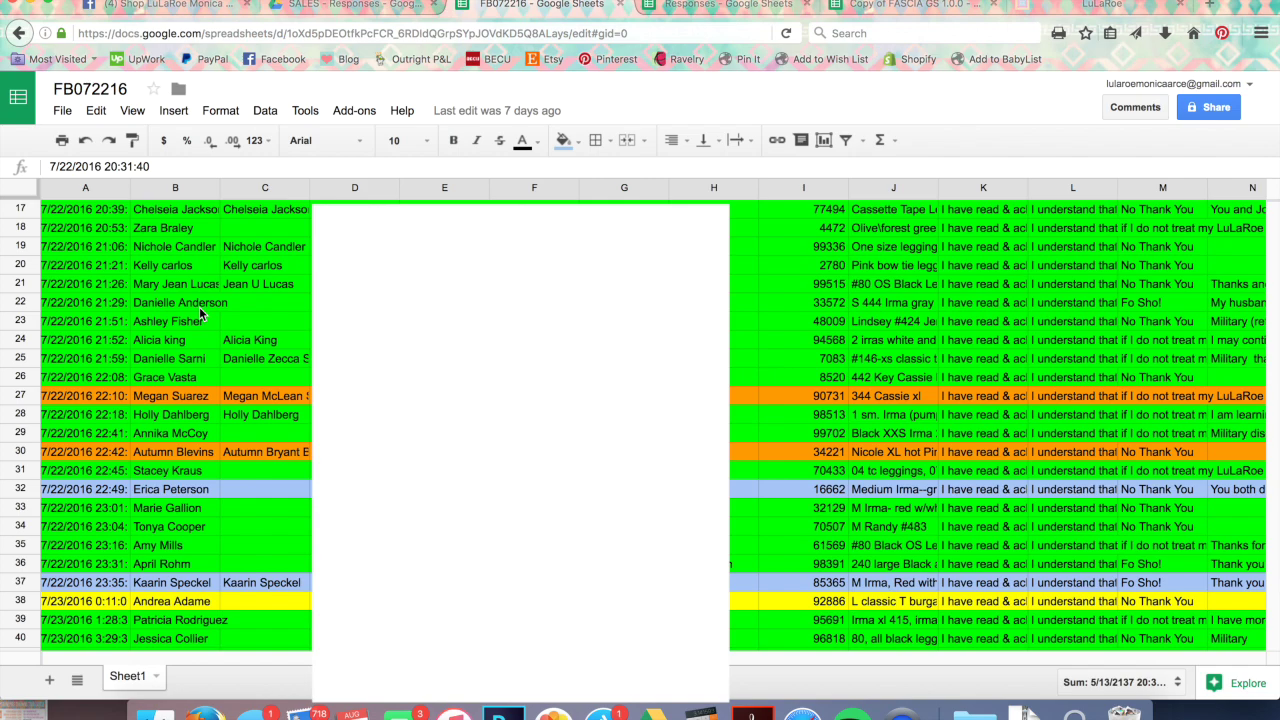
pyautogui.scroll(5, 70, 360)
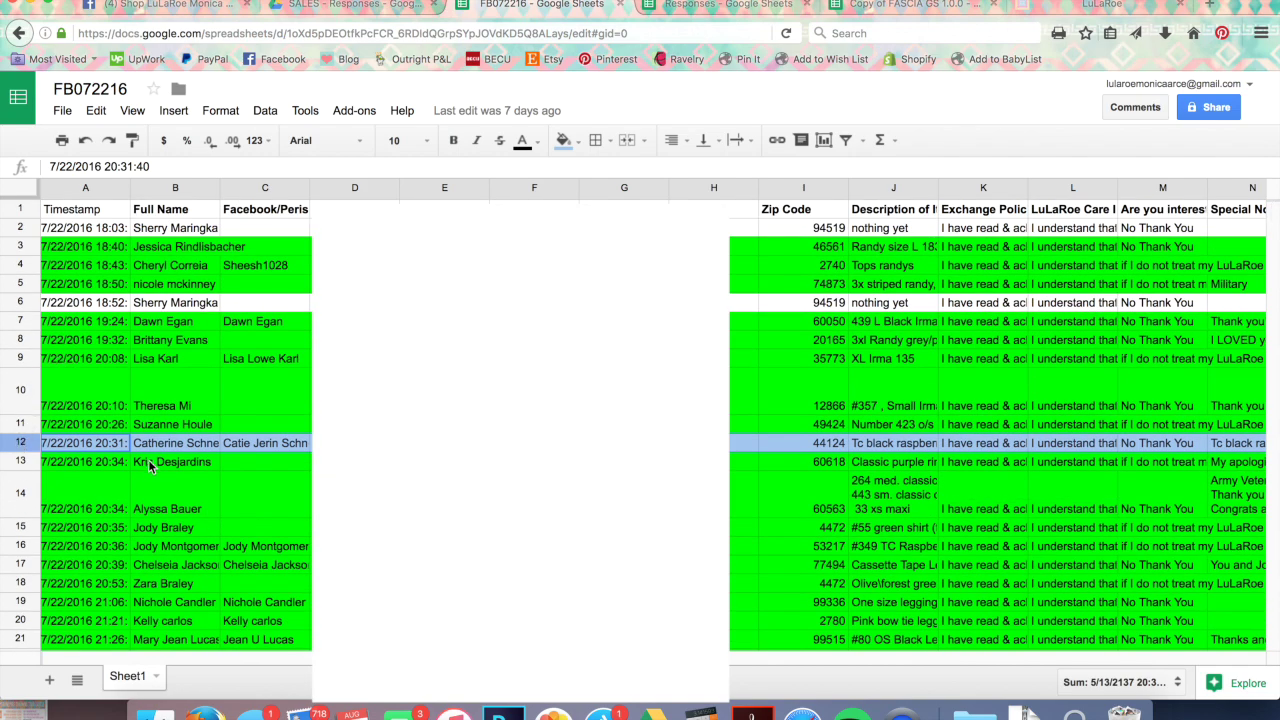
pyautogui.scroll(-3, 148, 466)
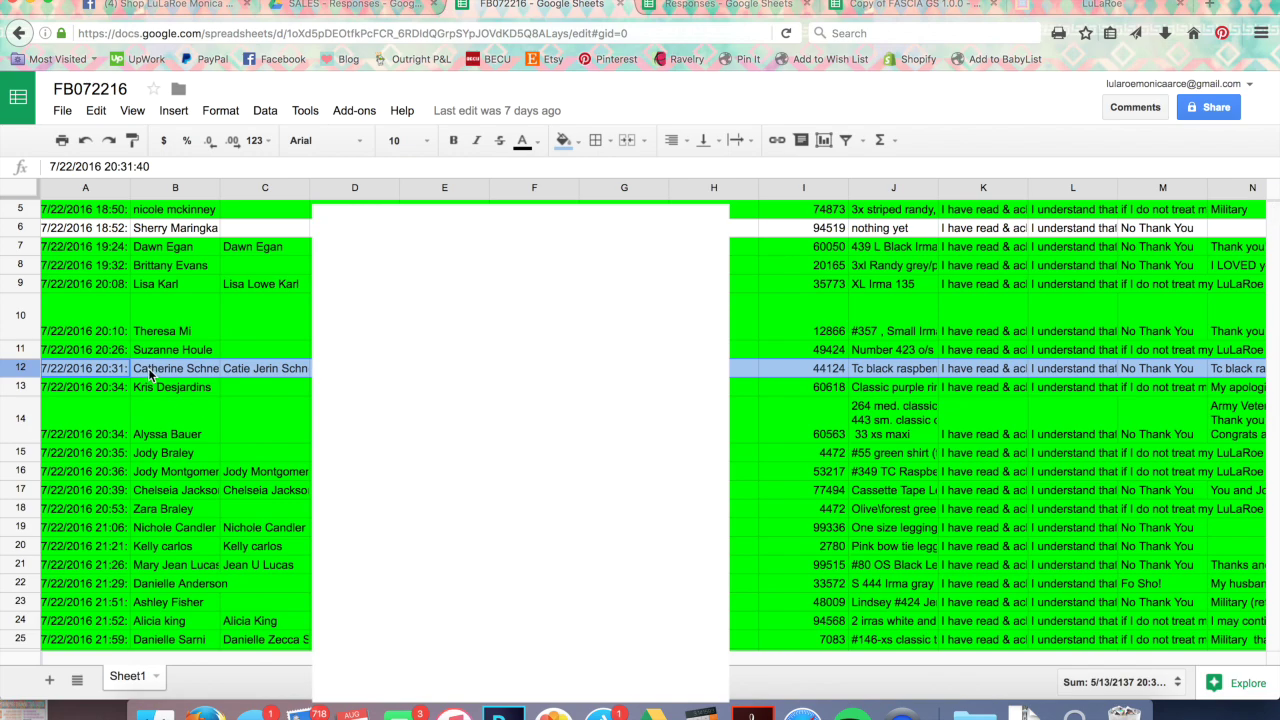
# Step: Check the customer name and the description of items bought in blue row 12
pyautogui.click(150, 375)
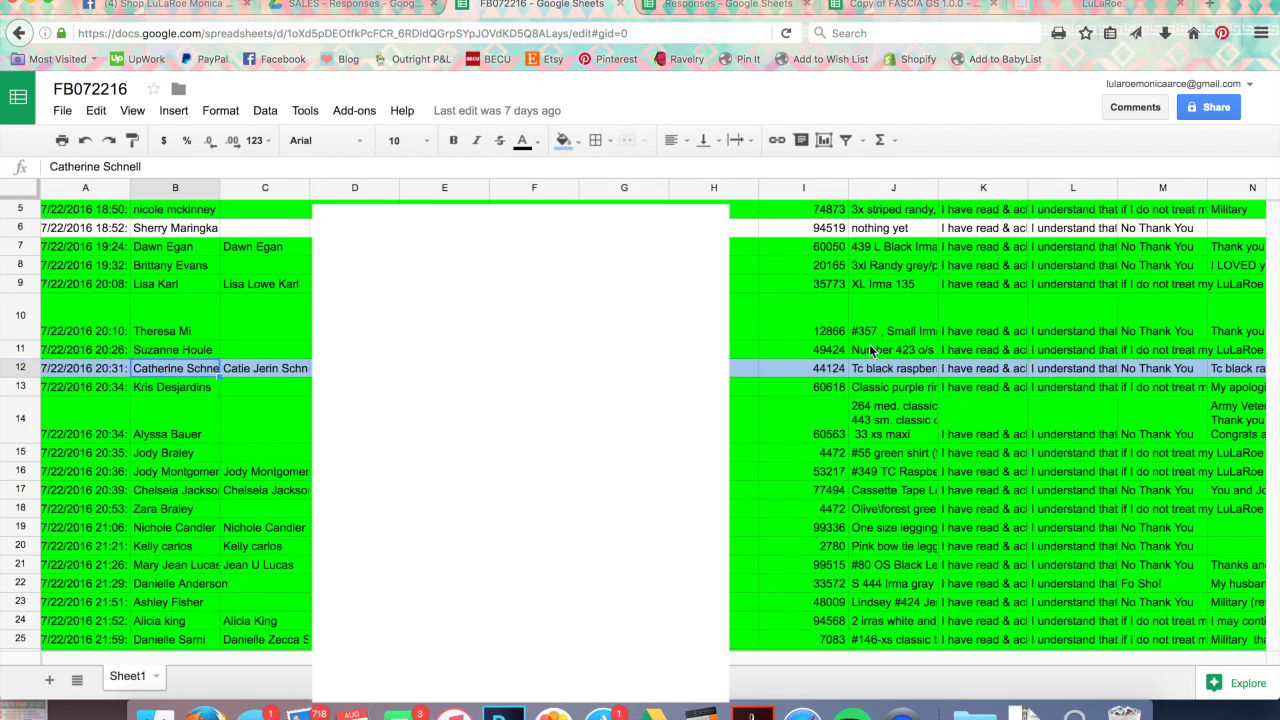
pyautogui.click(874, 370)
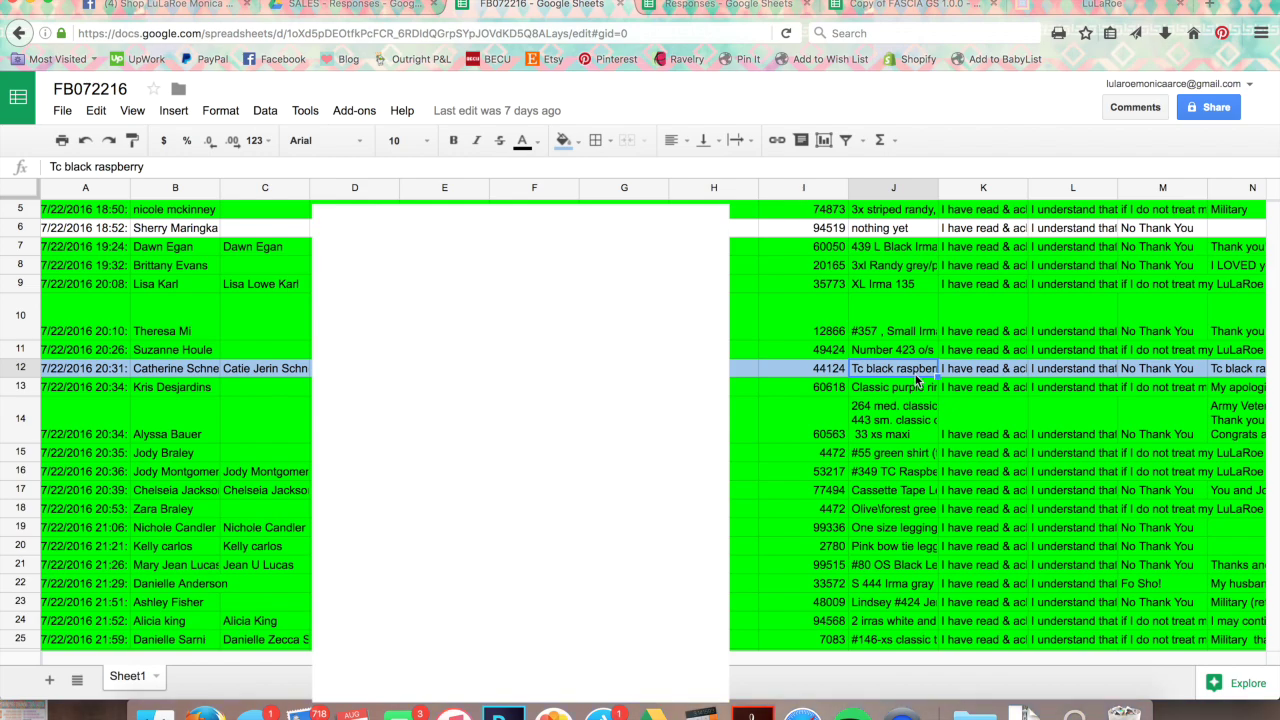
pyautogui.scroll(-2, 916, 380)
pyautogui.scroll(1, 916, 380)
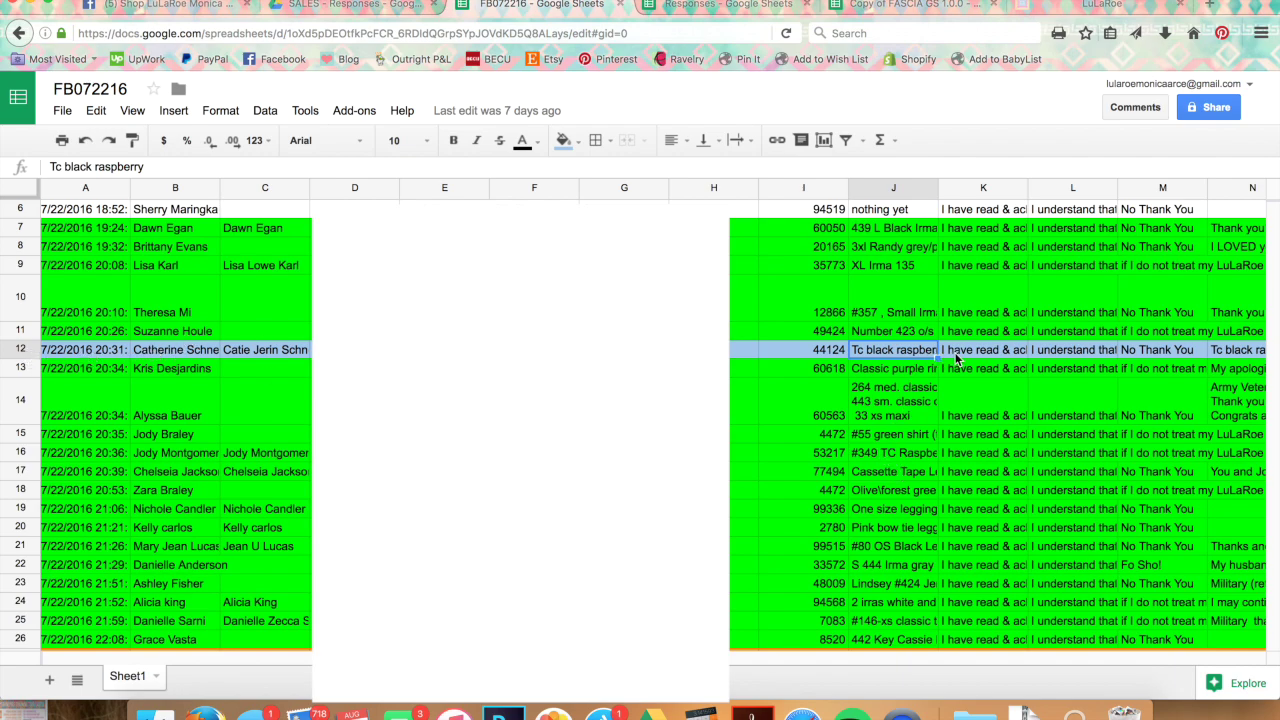
# Step: Select orange row 27 and examine it along with the other orange row below
pyautogui.scroll(-3, 755, 452)
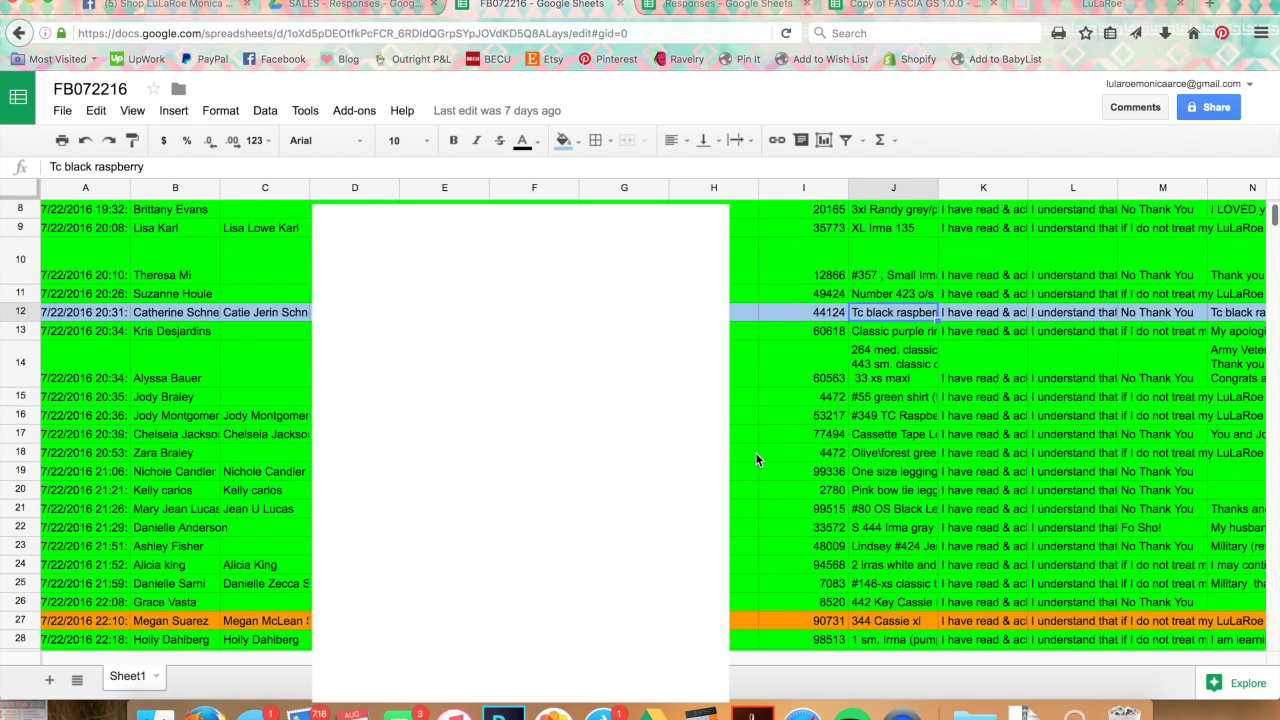
pyautogui.click(57, 585)
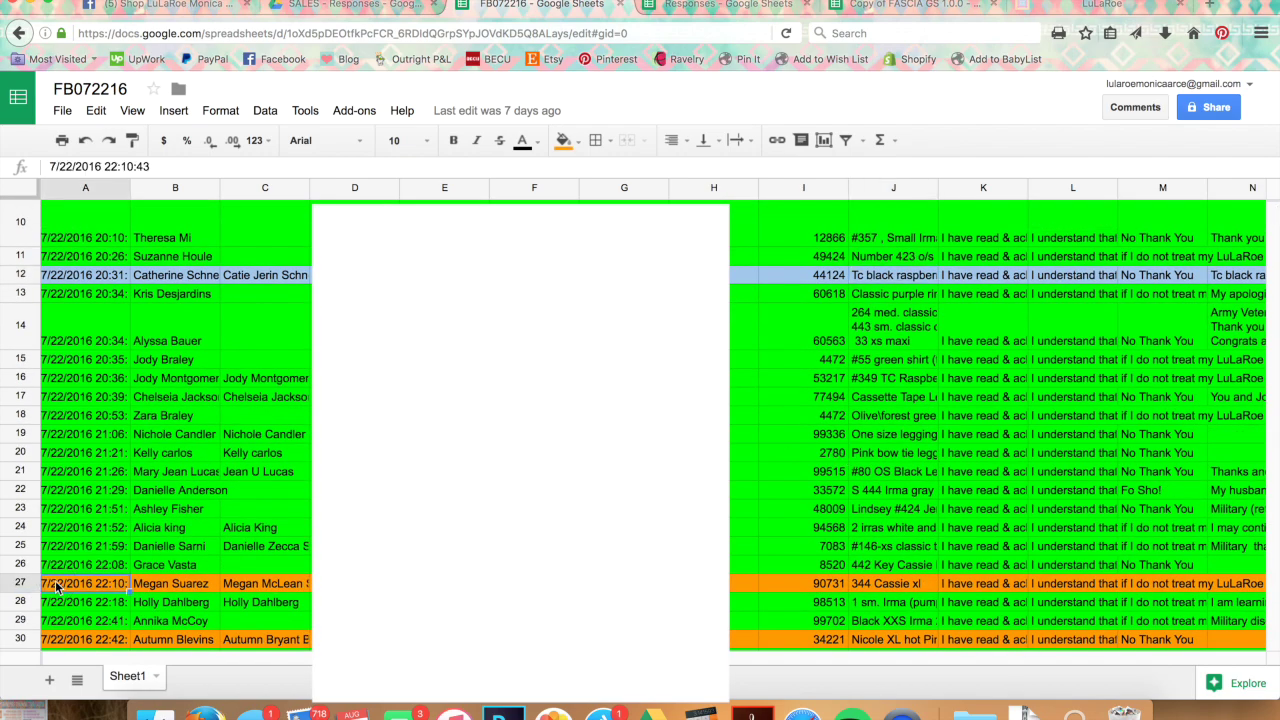
pyautogui.click(28, 584)
pyautogui.scroll(-1, 30, 590)
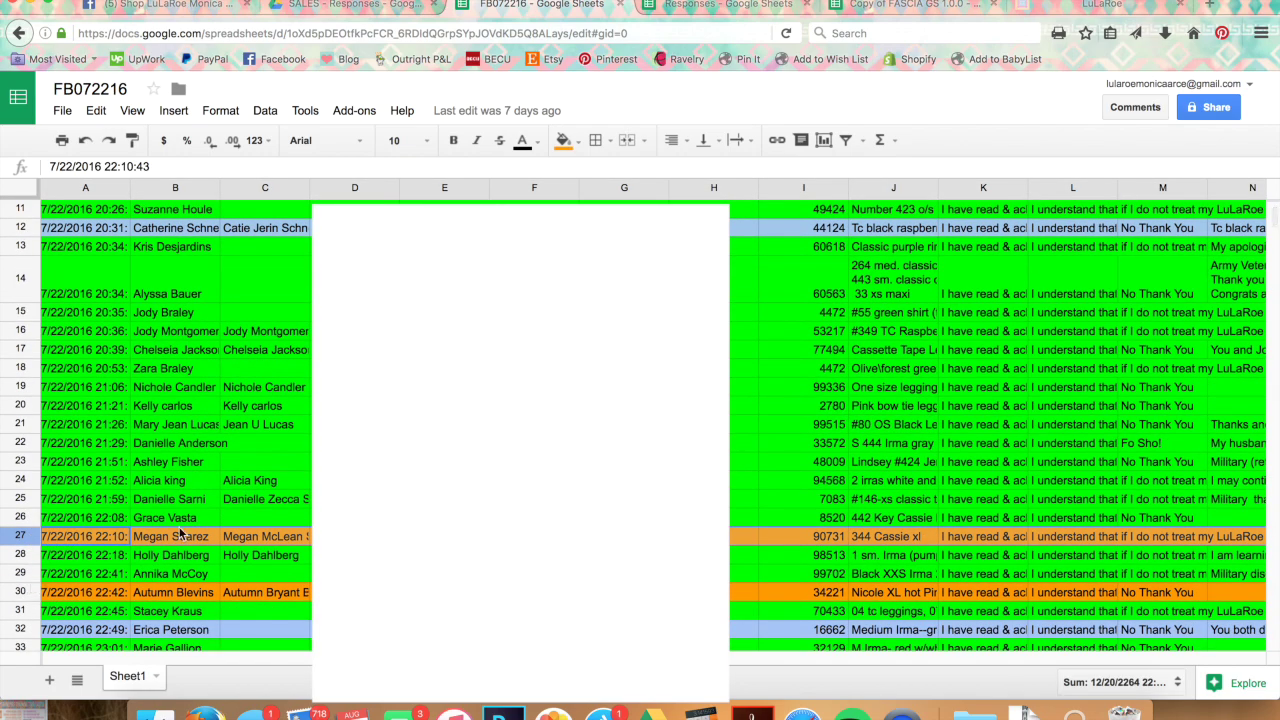
pyautogui.scroll(-2, 640, 420)
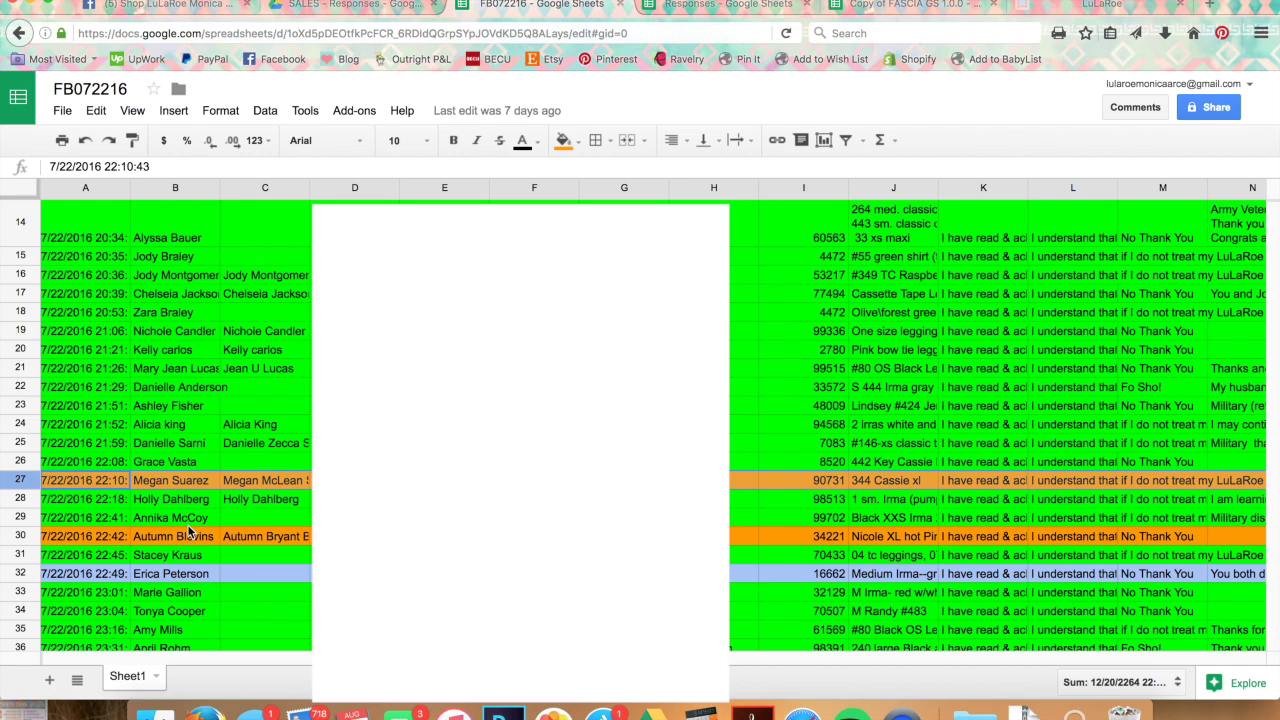
# Step: Select blue row 32 and review the remaining highlighted rows down to the end of the list
pyautogui.click(22, 576)
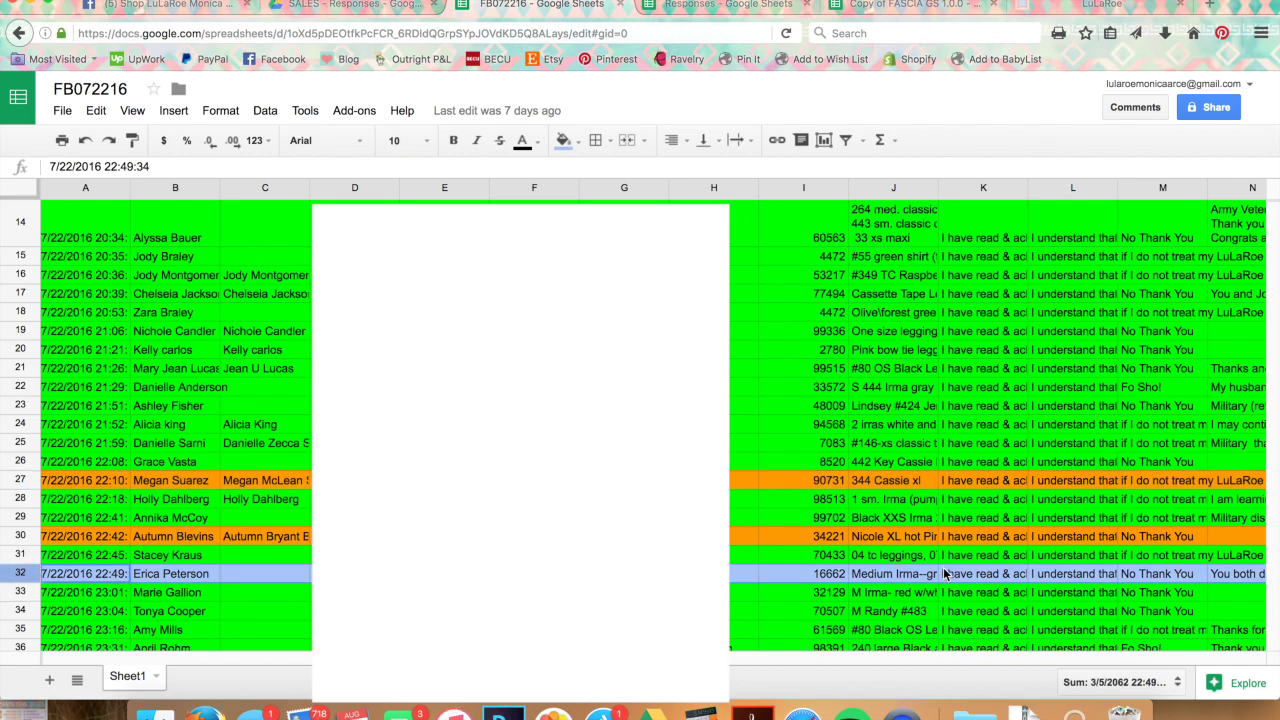
pyautogui.scroll(-5, 946, 573)
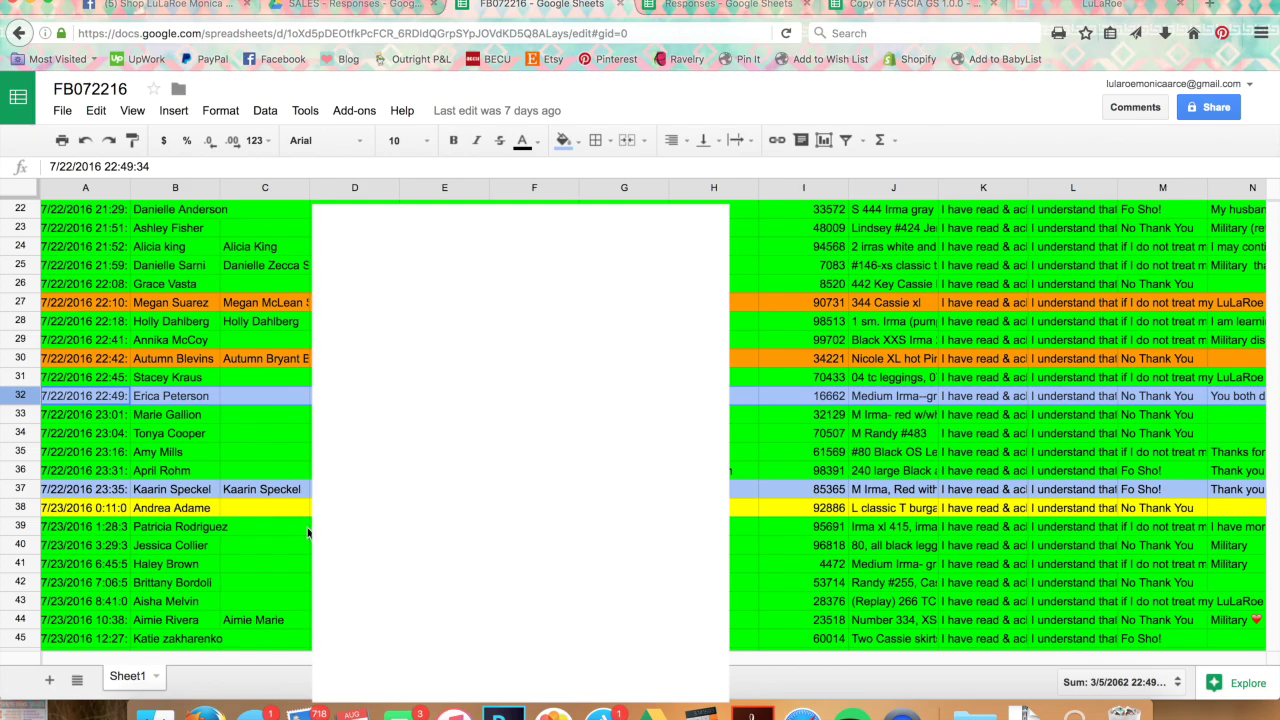
pyautogui.scroll(-6, 309, 531)
pyautogui.scroll(-5, 266, 551)
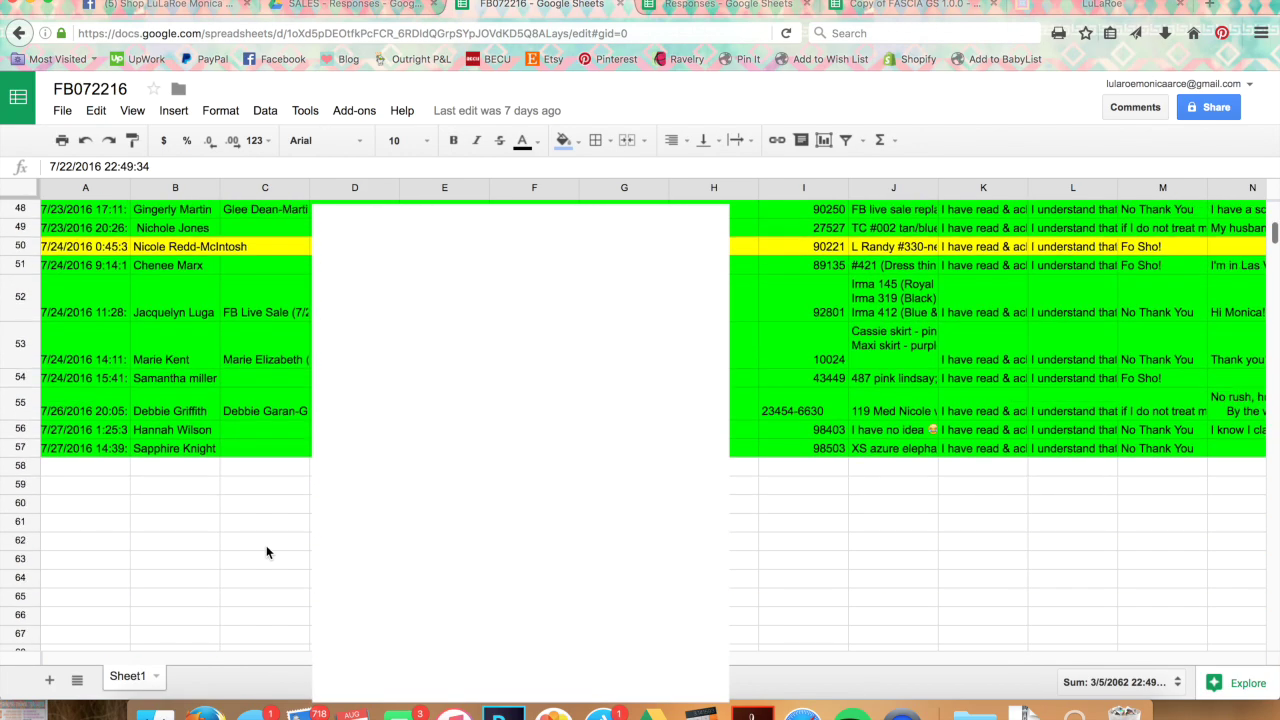
# Step: Close the FB072216 past-sale spreadsheet and return to the current sale's Responses spreadsheet
pyautogui.scroll(4, 267, 551)
pyautogui.scroll(15, 267, 551)
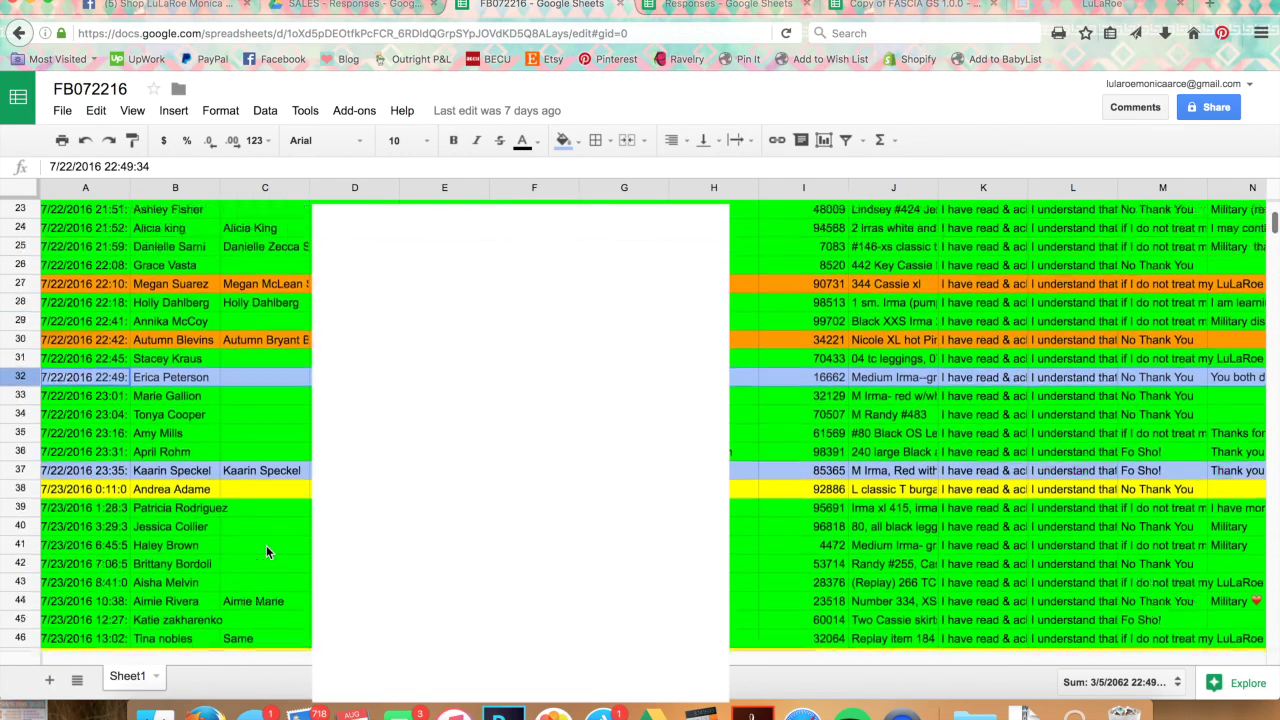
pyautogui.click(621, 5)
pyautogui.click(548, 8)
# Step: Examine the row colours of the current sale orders in Form Responses 1, from row 2 down to the last entry
pyautogui.scroll(2, 451, 459)
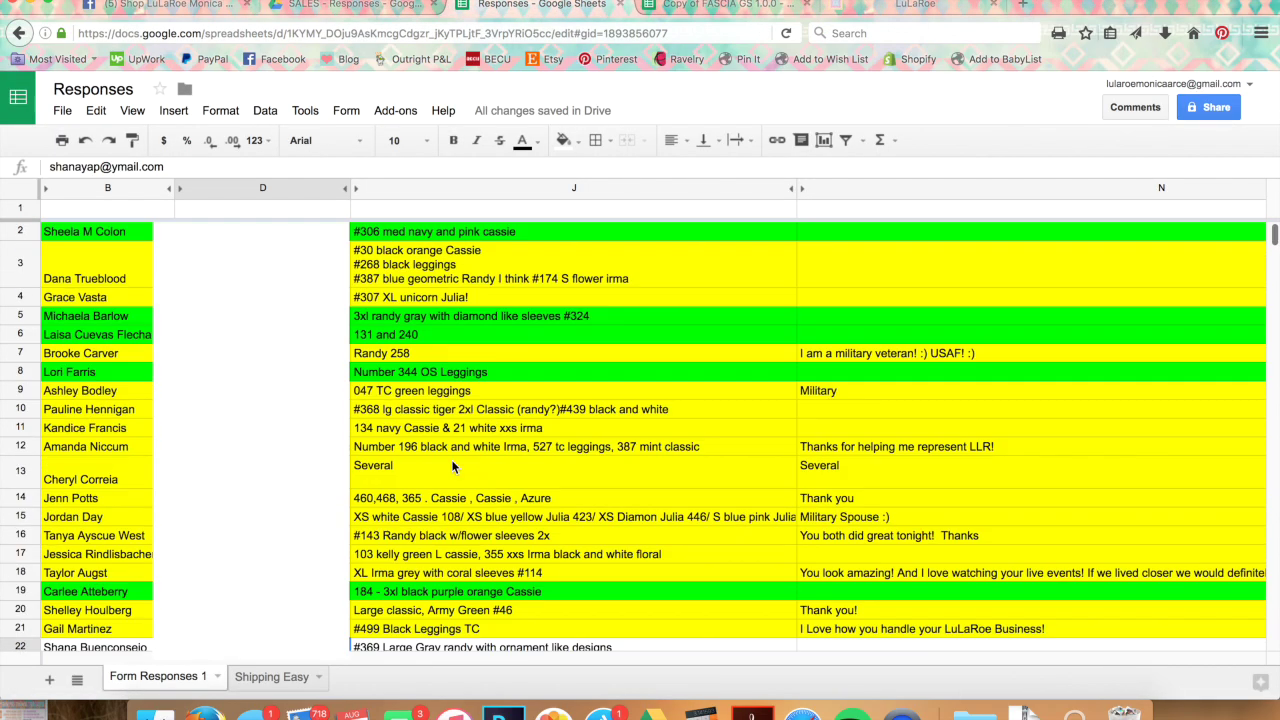
pyautogui.scroll(-4, 451, 459)
pyautogui.scroll(4, 451, 459)
pyautogui.scroll(-2, 451, 459)
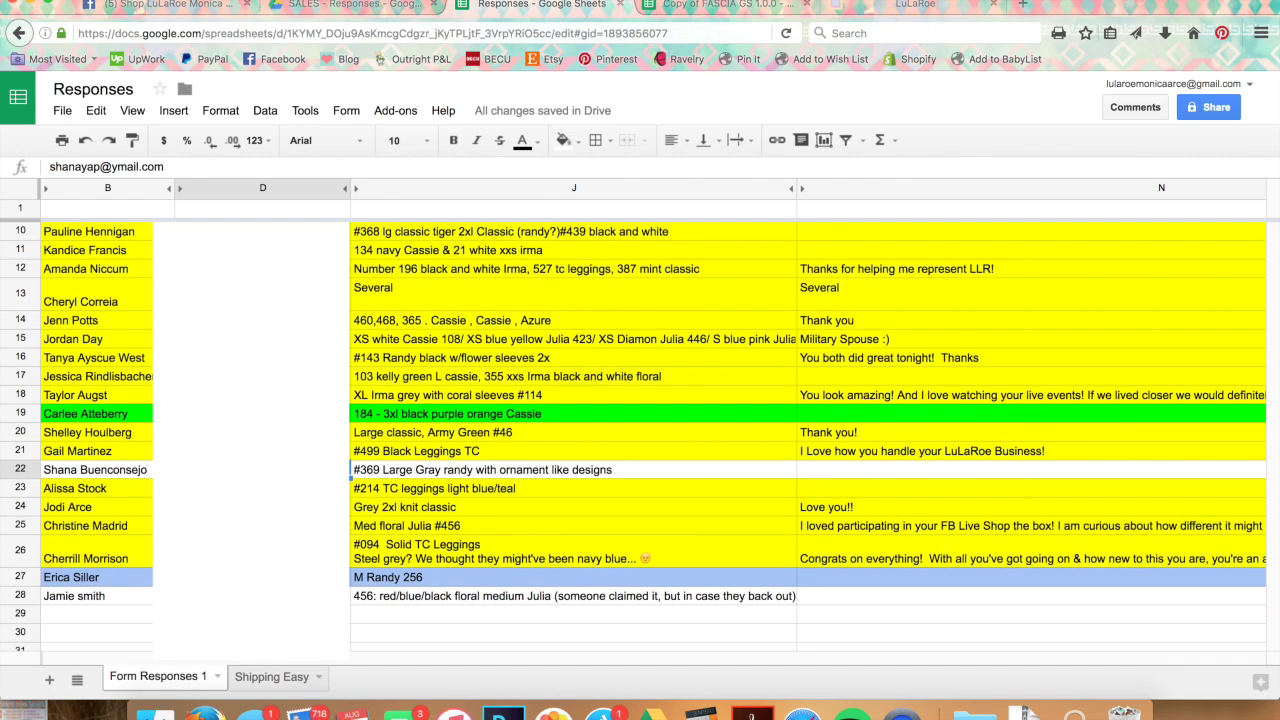
pyautogui.scroll(-3, 451, 459)
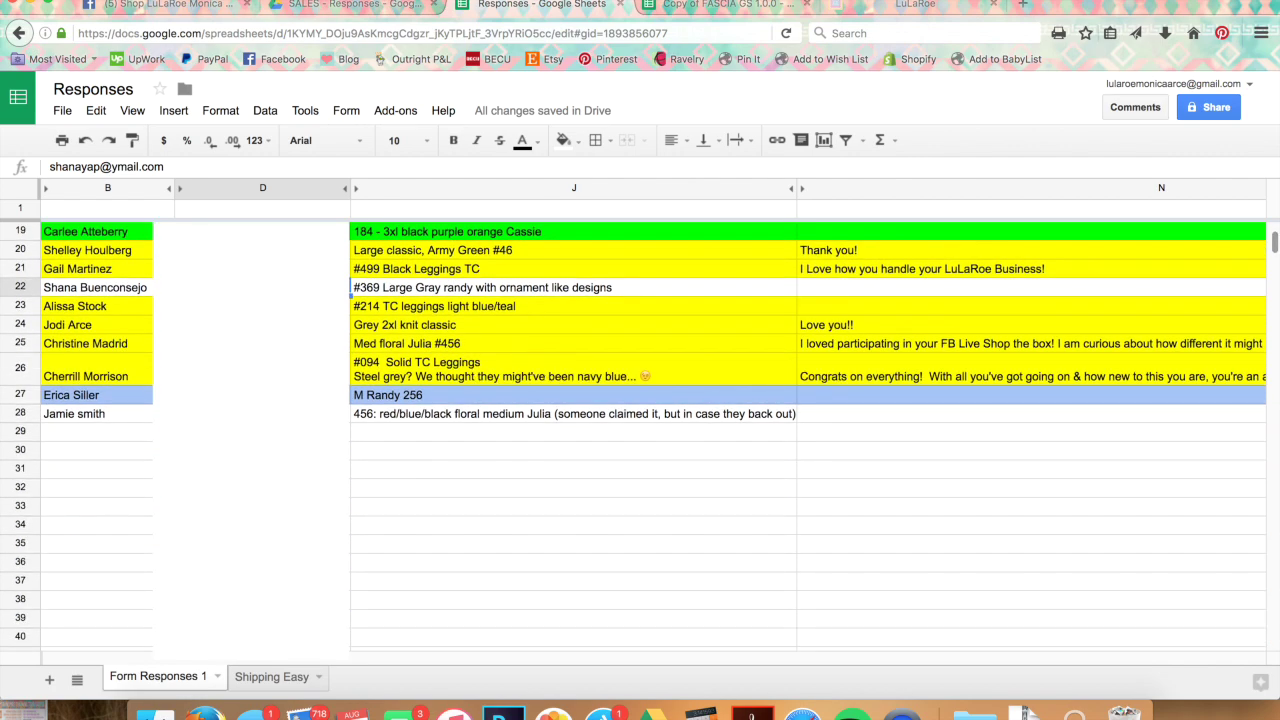
pyautogui.scroll(1, 451, 459)
pyautogui.scroll(2, 451, 459)
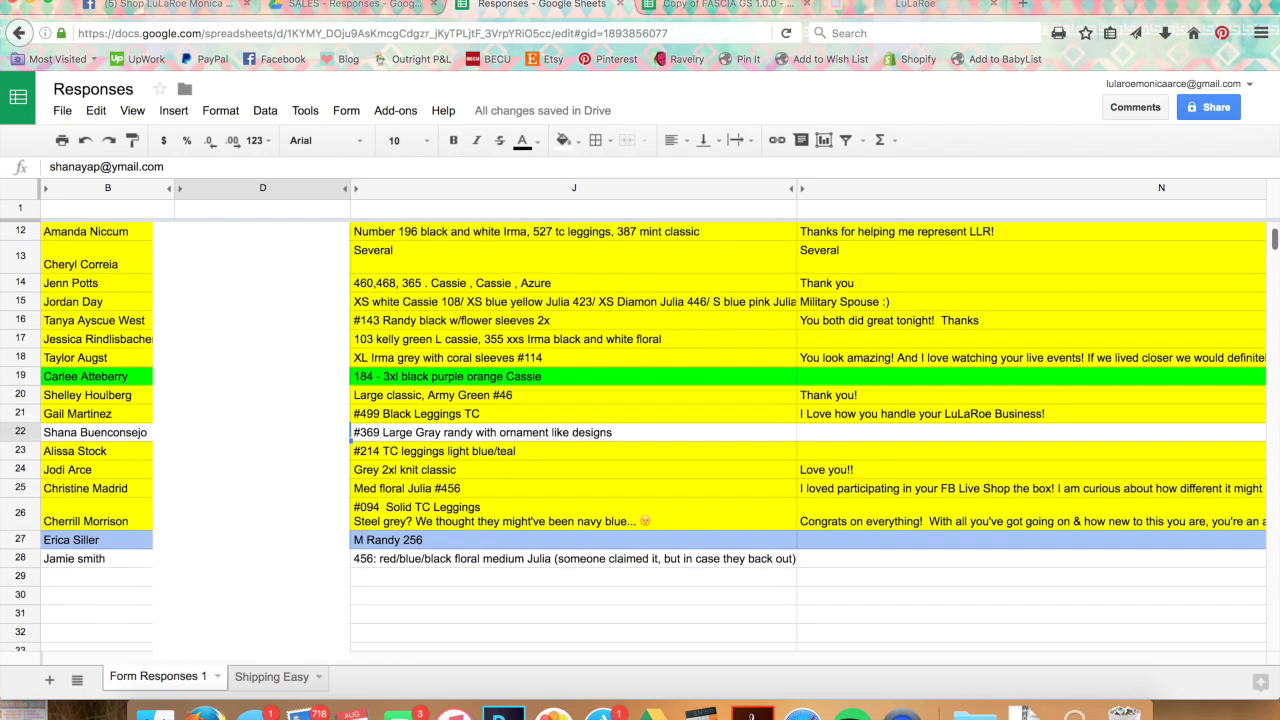
pyautogui.scroll(-2, 451, 459)
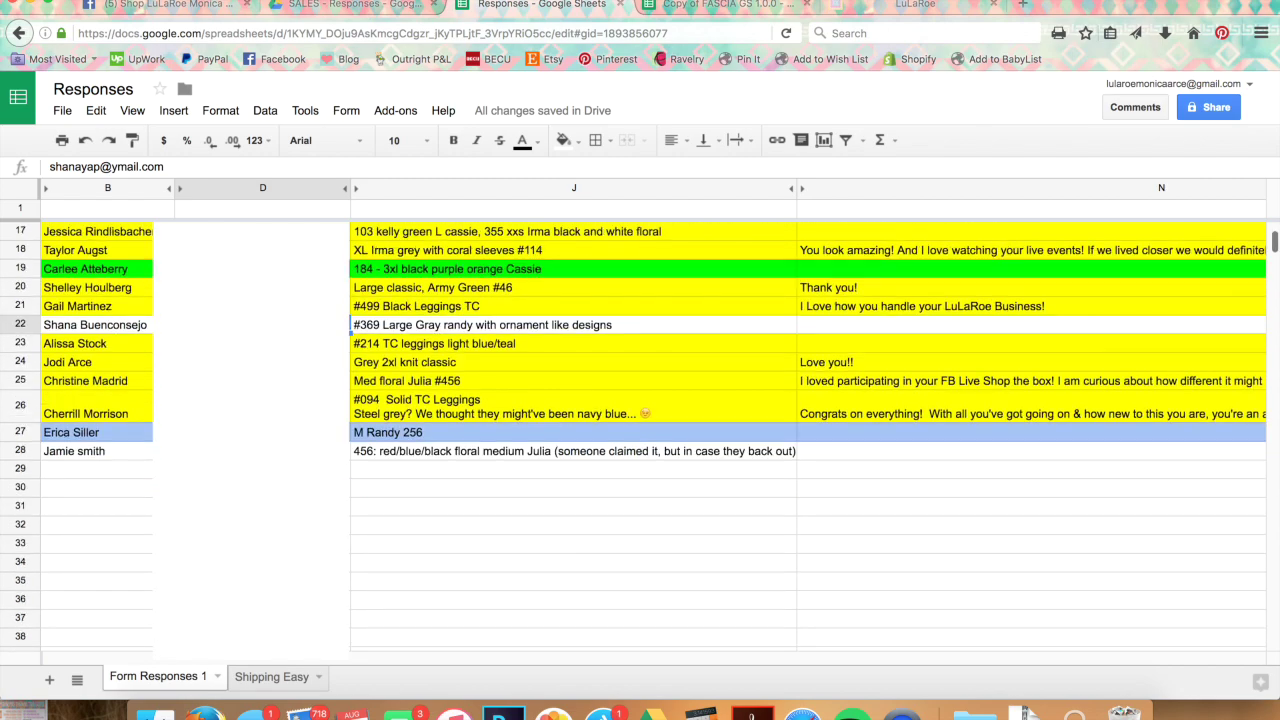
pyautogui.scroll(3, 451, 459)
pyautogui.scroll(3, 573, 430)
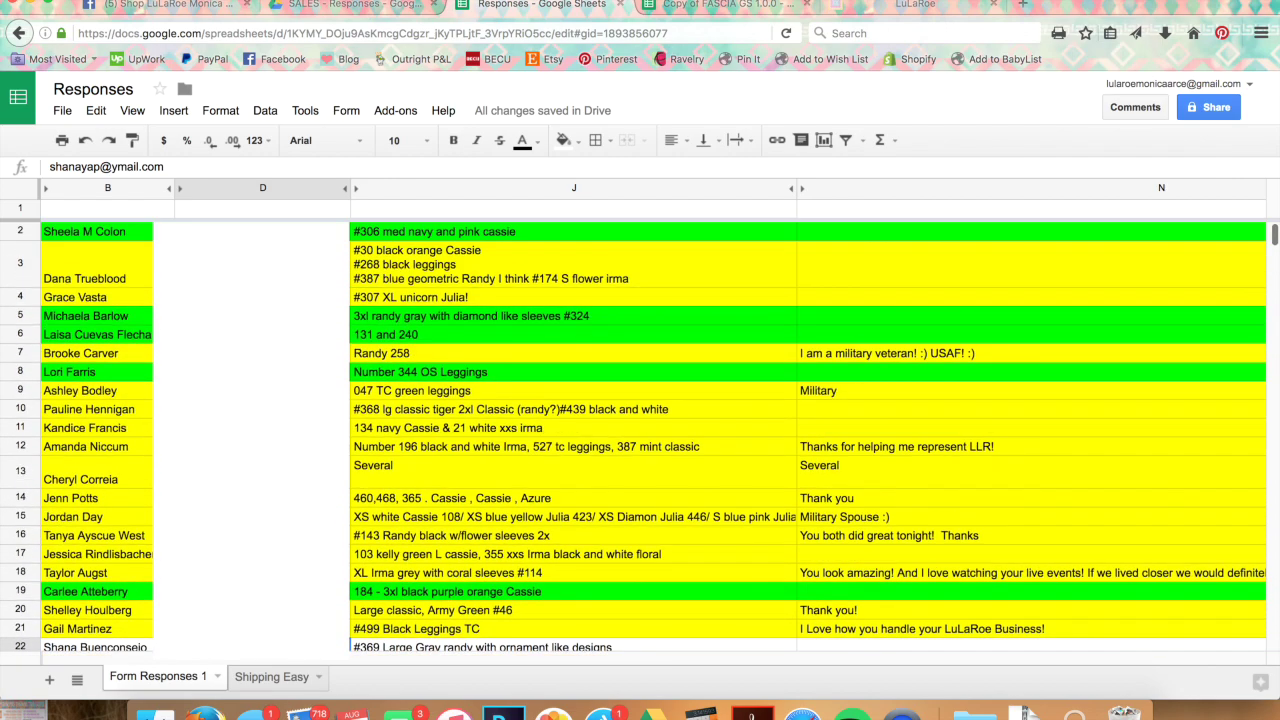